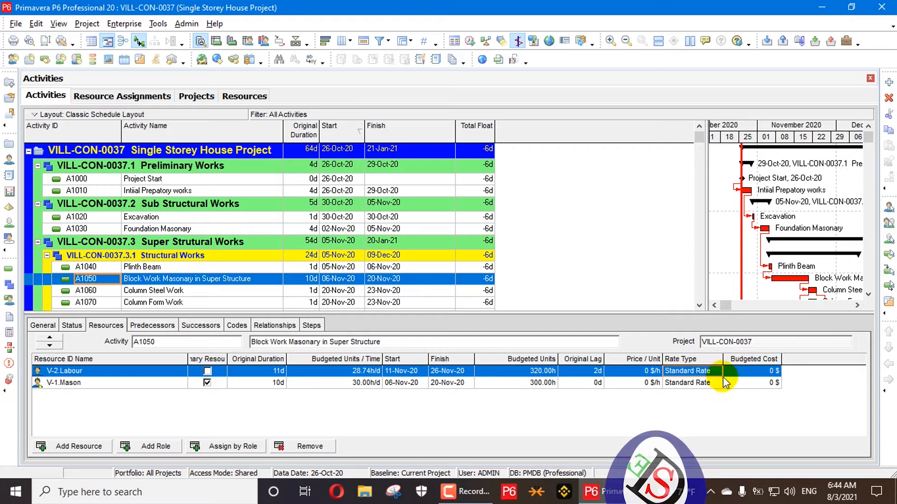
Step: Review the Labour and Mason prices and budgeted costs on activity A1050, and the Labour resource's details and general information in the resource list
{"action": "left_click", "coordinate": [761, 386]}
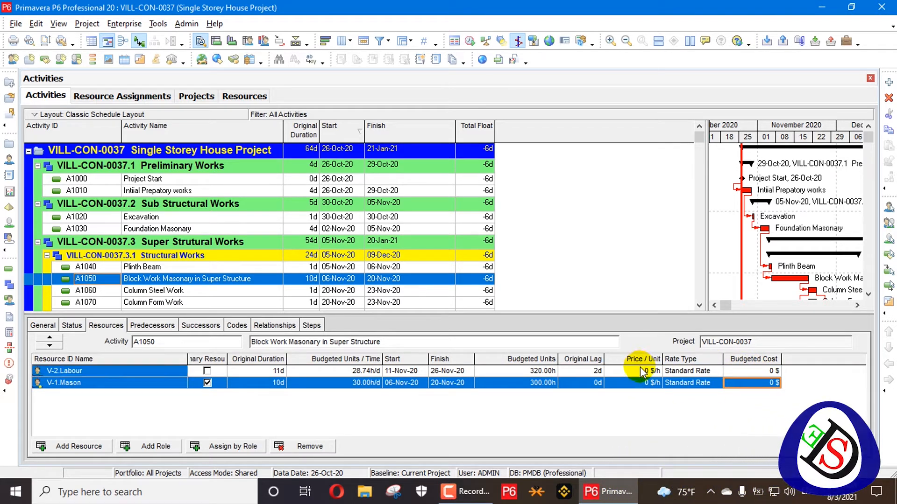
{"action": "left_click", "coordinate": [638, 371]}
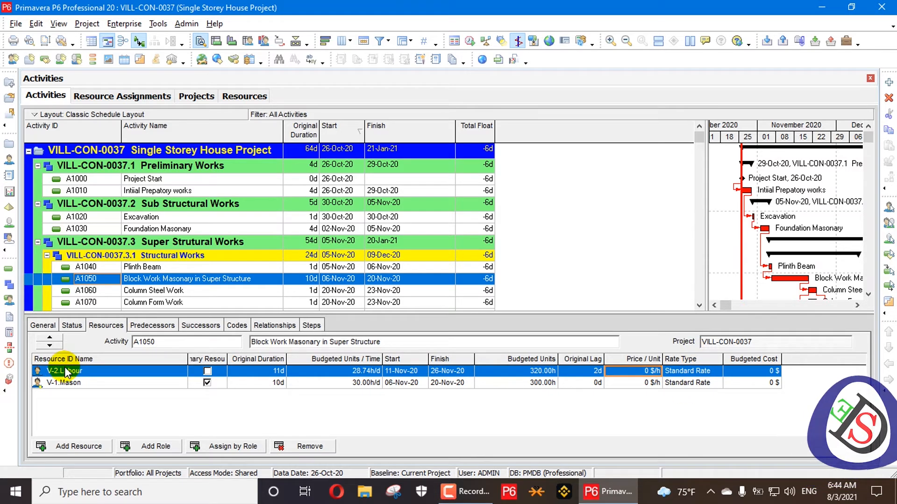
{"action": "left_click", "coordinate": [70, 382]}
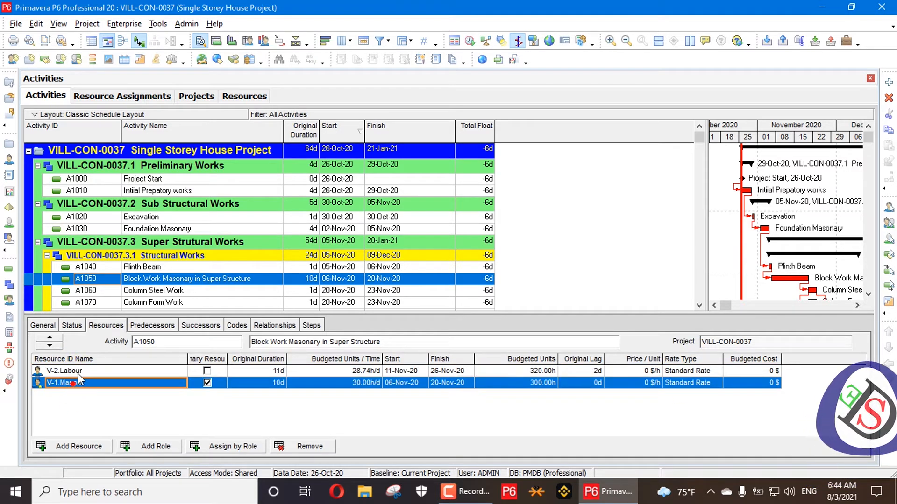
{"action": "left_click", "coordinate": [65, 370]}
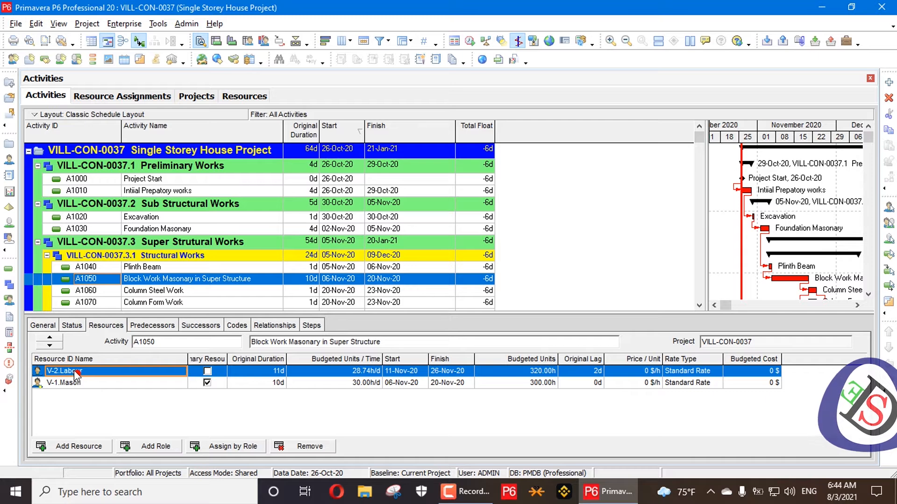
{"action": "left_click", "coordinate": [237, 97]}
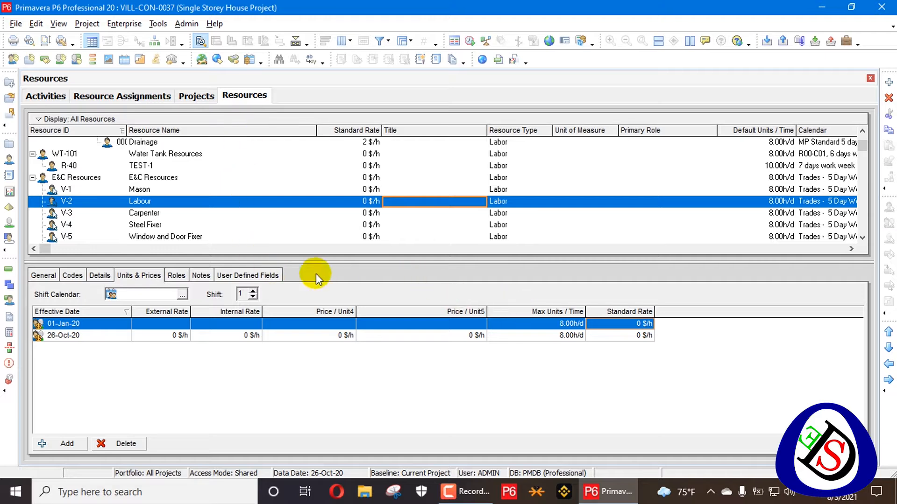
{"action": "left_click", "coordinate": [100, 276]}
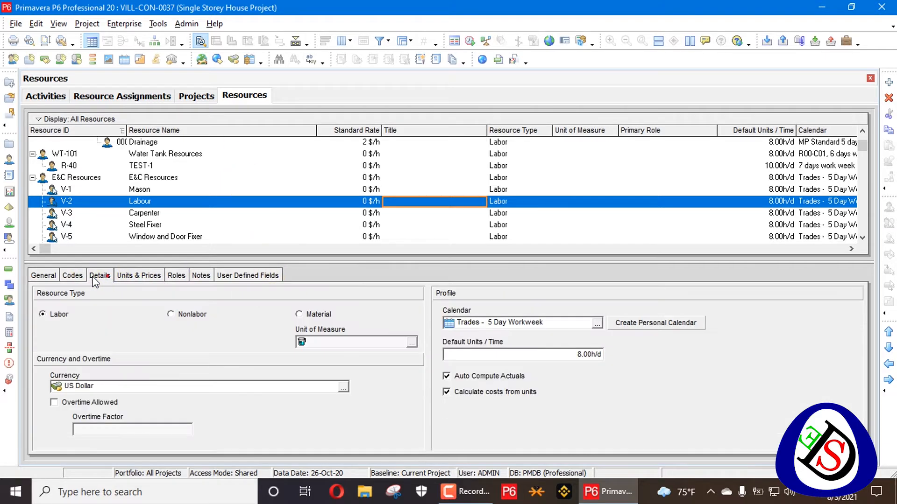
{"action": "left_click", "coordinate": [44, 277]}
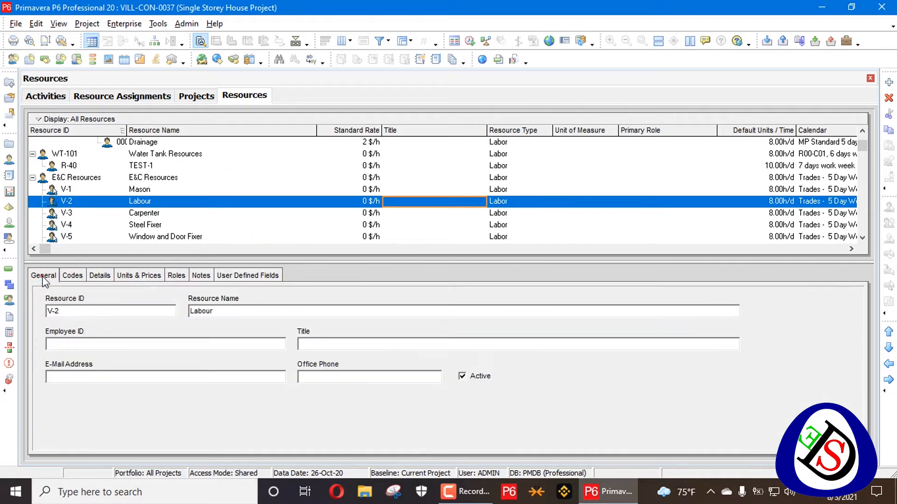
Step: Set the Labour resource's standard rate effective 26-Oct-20 to 7 $/h
{"action": "left_click", "coordinate": [132, 278]}
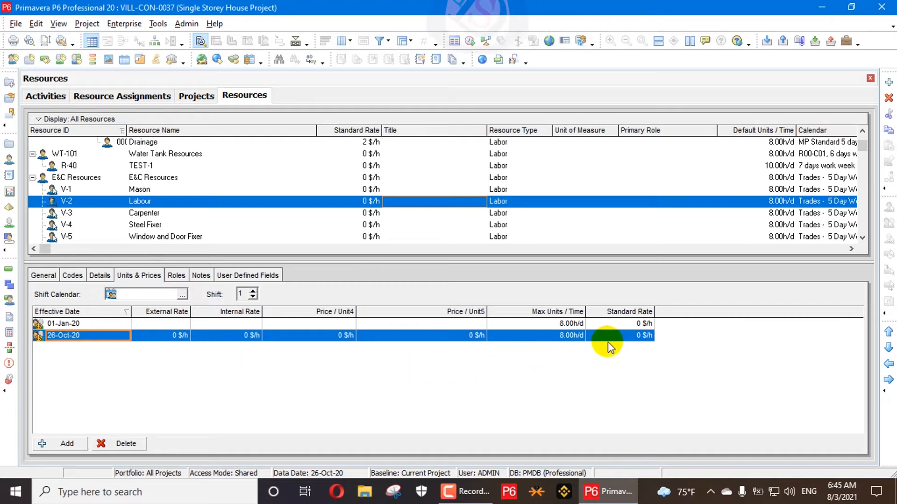
{"action": "left_click", "coordinate": [627, 337]}
{"action": "left_click", "coordinate": [625, 338]}
{"action": "left_click_drag", "start_coordinate": [613, 336], "coordinate": [550, 336]}
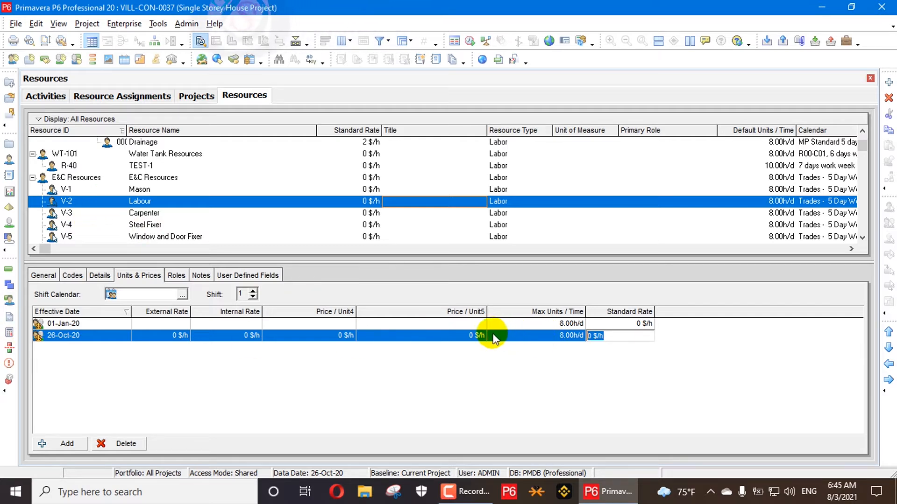
{"action": "type", "text": "7"}
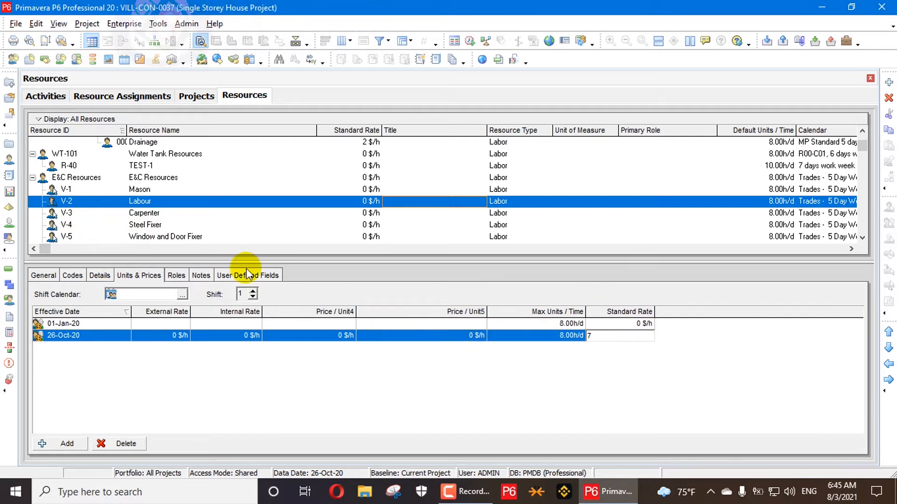
Step: Set the standard rate to 12 $/h for the Mason resource and 15 $/h for the Carpenter resource
{"action": "left_click", "coordinate": [94, 190]}
{"action": "left_click", "coordinate": [637, 322]}
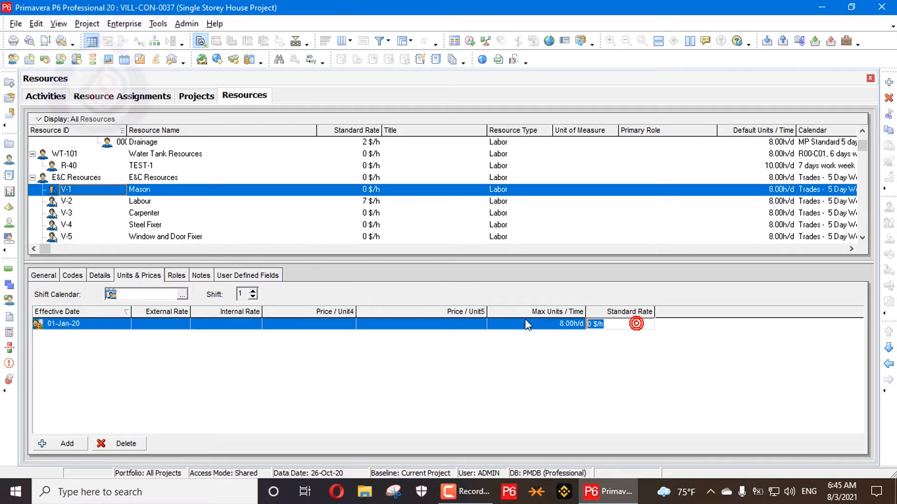
{"action": "type", "text": "12"}
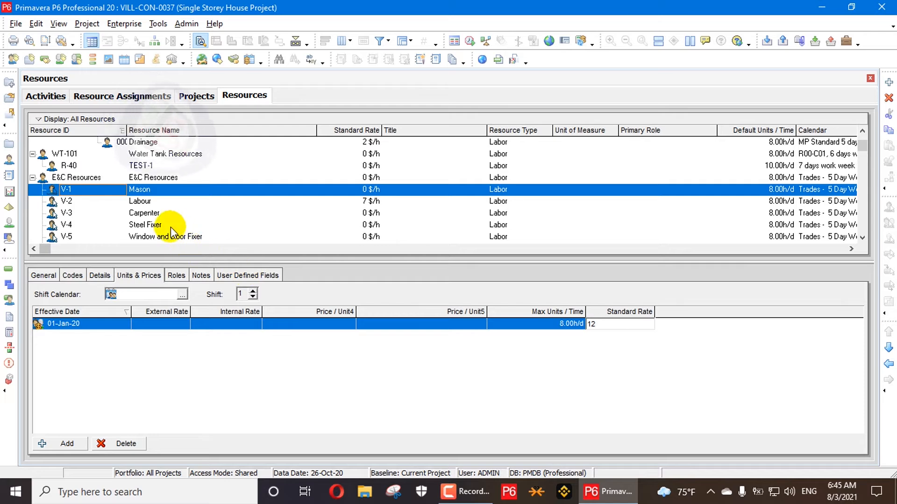
{"action": "left_click", "coordinate": [164, 225]}
{"action": "left_click", "coordinate": [161, 214]}
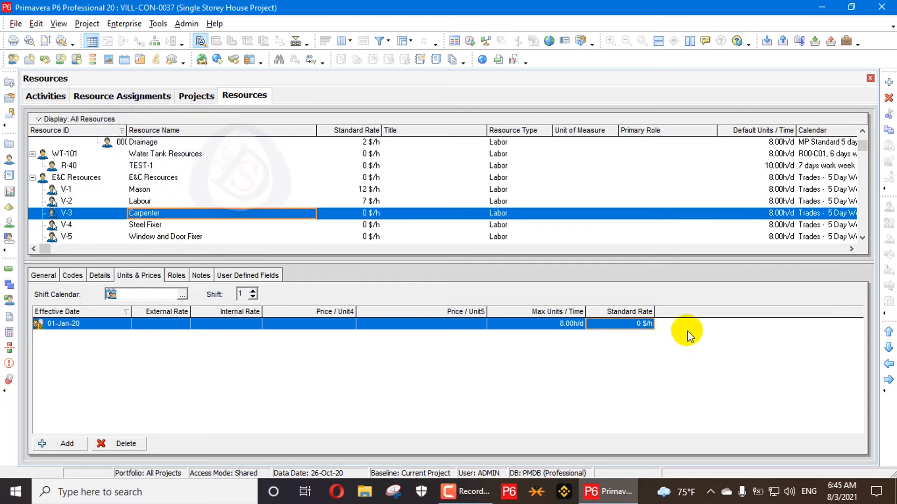
{"action": "left_click", "coordinate": [627, 322]}
{"action": "type", "text": "1"}
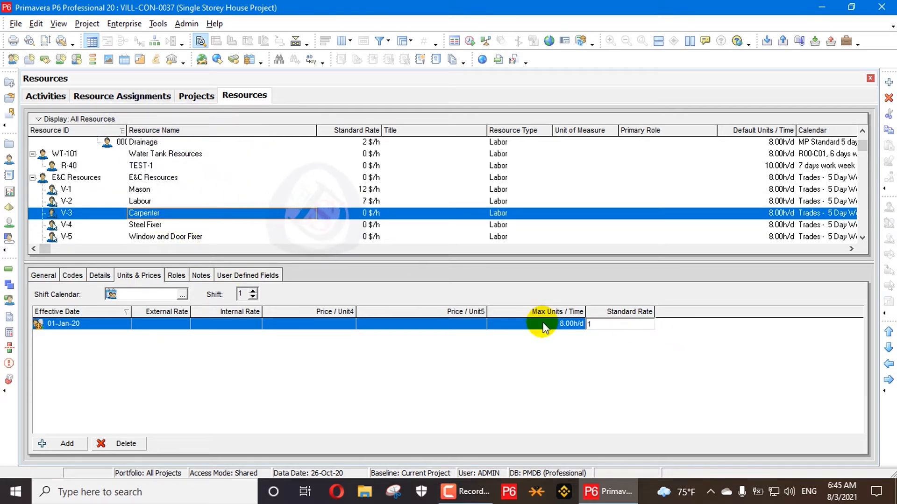
{"action": "type", "text": "5"}
Step: Set the Steel Fixer resource's standard rate to 25 $/h
{"action": "left_click", "coordinate": [141, 225]}
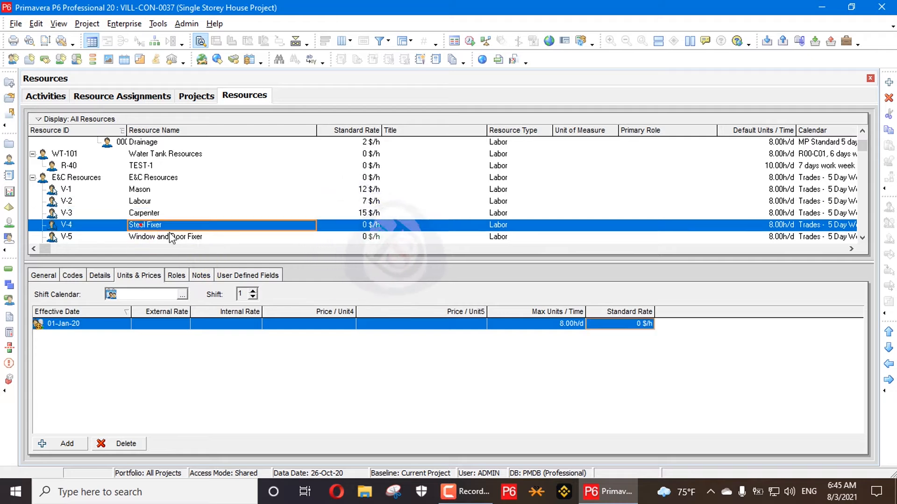
{"action": "left_click", "coordinate": [636, 324]}
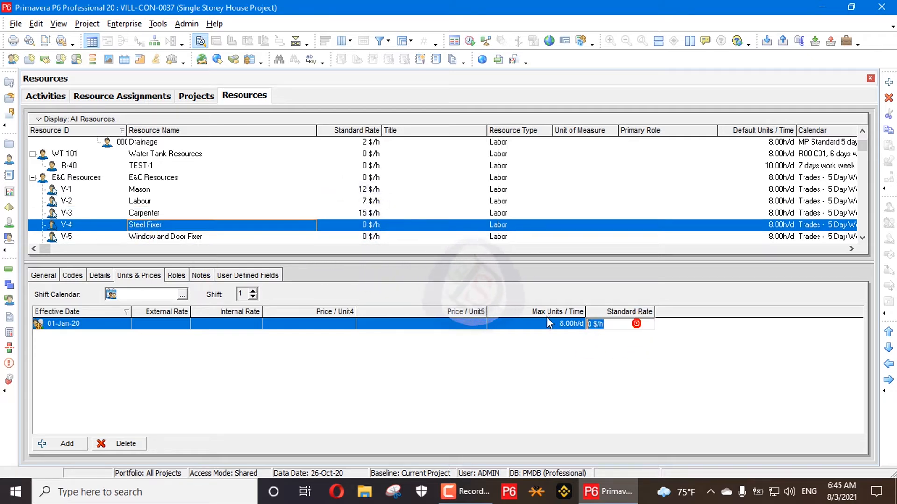
{"action": "type", "text": "25"}
{"action": "left_click", "coordinate": [511, 392]}
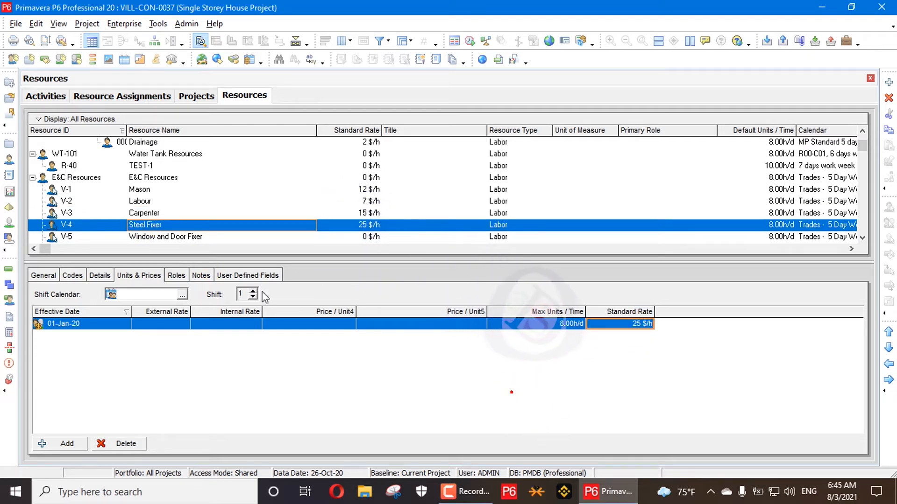
Step: Set the external rate to 20 $/h for Mason and, for Labour's 26-Oct-20 effective date, to 18 $/h
{"action": "left_click", "coordinate": [162, 201]}
{"action": "left_click", "coordinate": [158, 190]}
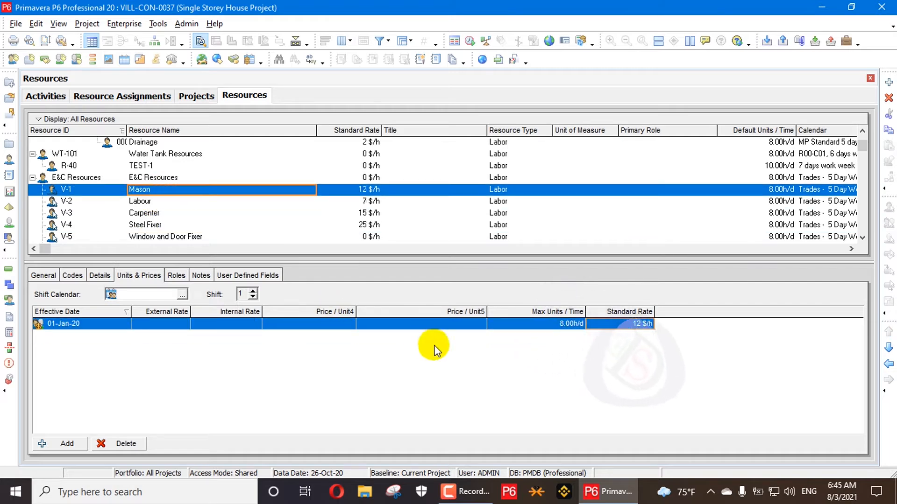
{"action": "left_click", "coordinate": [163, 325]}
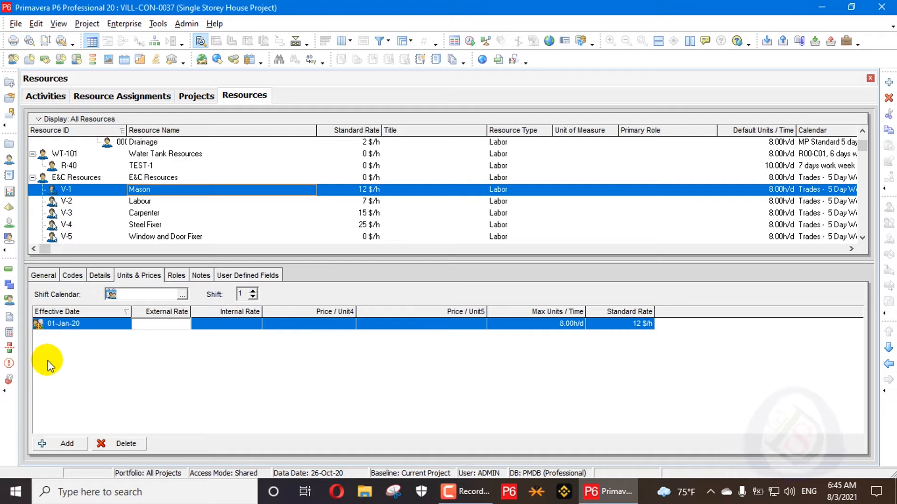
{"action": "type", "text": "20"}
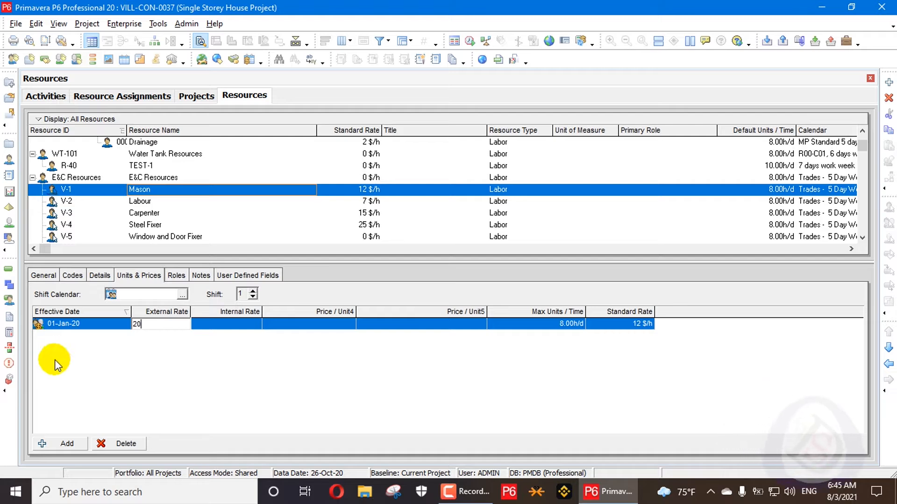
{"action": "left_click", "coordinate": [151, 205]}
{"action": "left_click", "coordinate": [180, 335]}
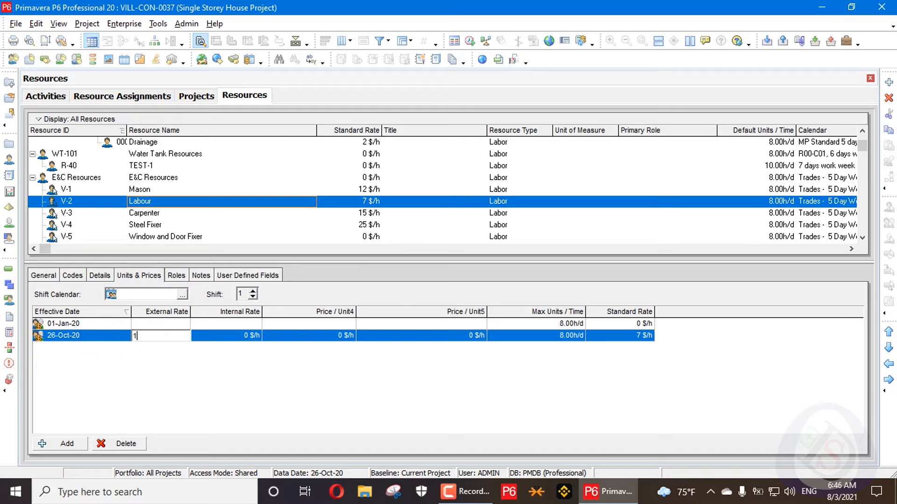
{"action": "key", "text": "Return"}
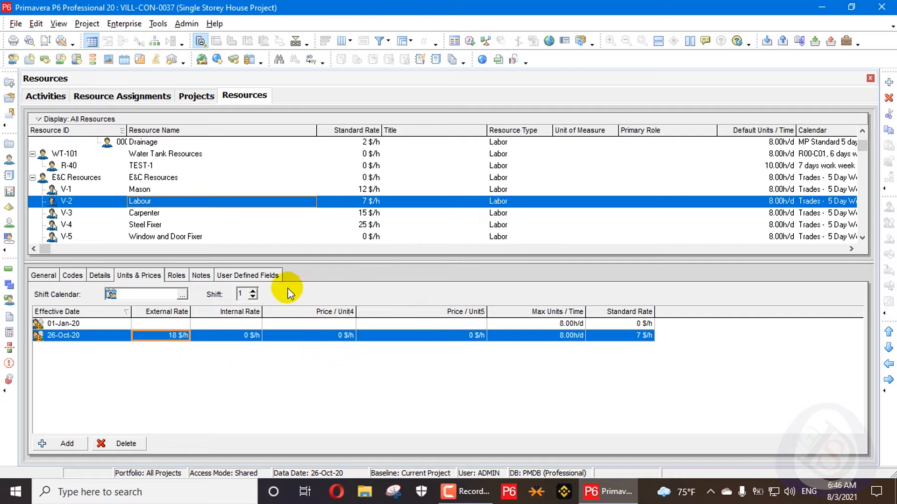
Step: Return to the project activities and recalculate assignment costs with overtime factor synchronization enabled
{"action": "left_click", "coordinate": [45, 98]}
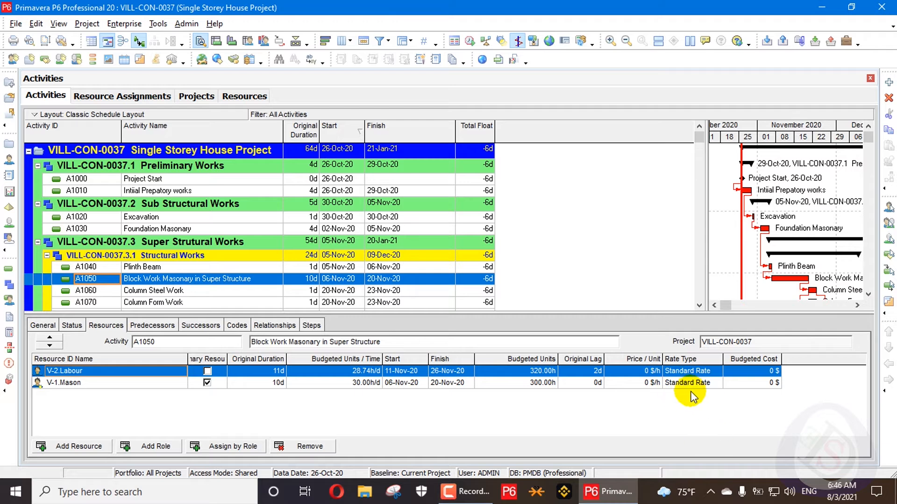
{"action": "left_click", "coordinate": [158, 24]}
{"action": "left_click", "coordinate": [192, 226]}
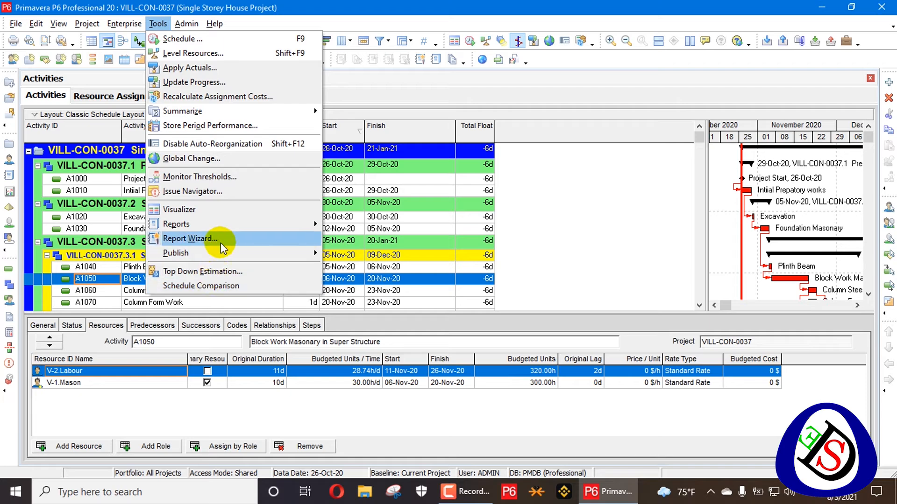
{"action": "left_click", "coordinate": [253, 97]}
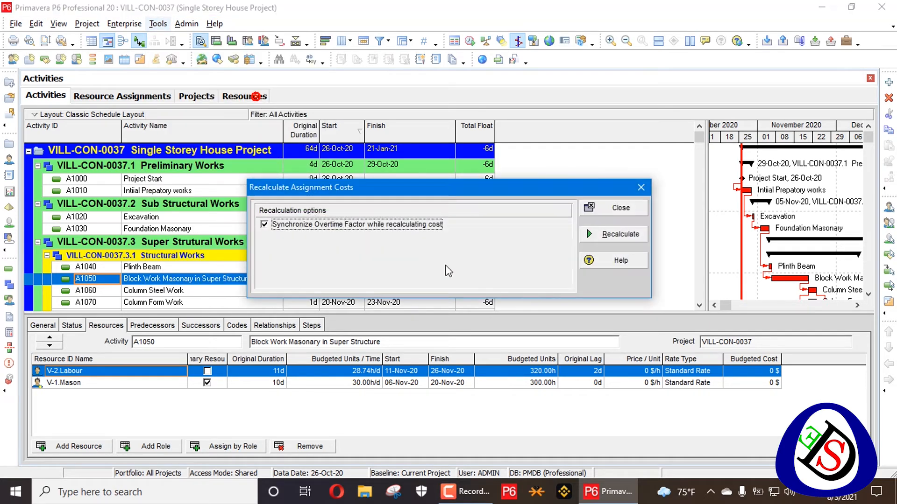
{"action": "left_click", "coordinate": [624, 235]}
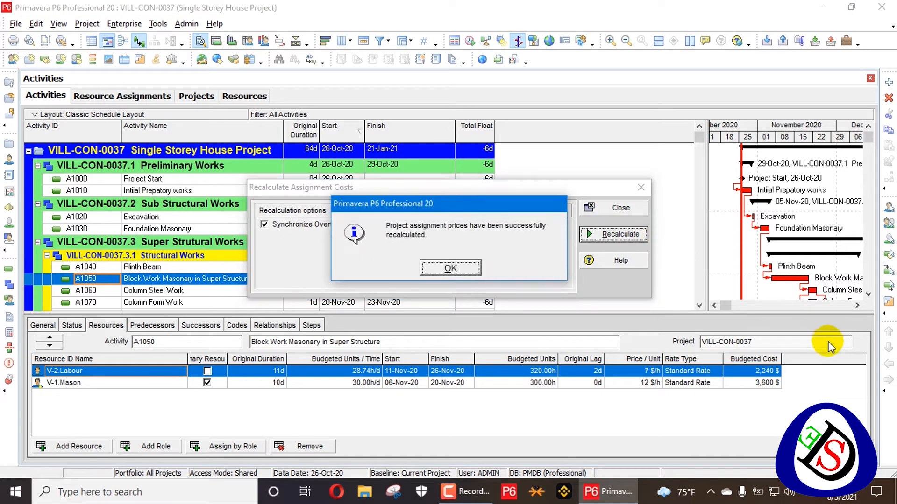
{"action": "left_click", "coordinate": [450, 269]}
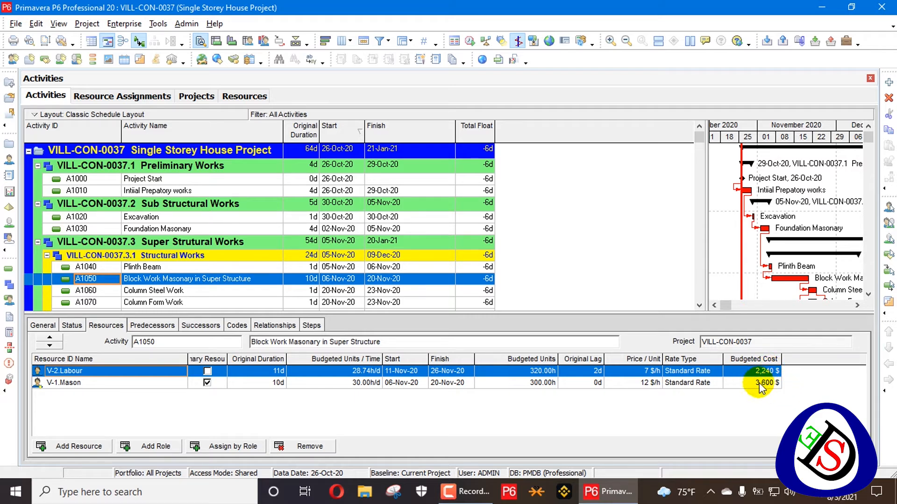
Step: Change the rate type of the Labour assignment on activity A1050 to External Rate and accept the cost recalculation
{"action": "left_click", "coordinate": [703, 374]}
{"action": "left_click", "coordinate": [703, 374]}
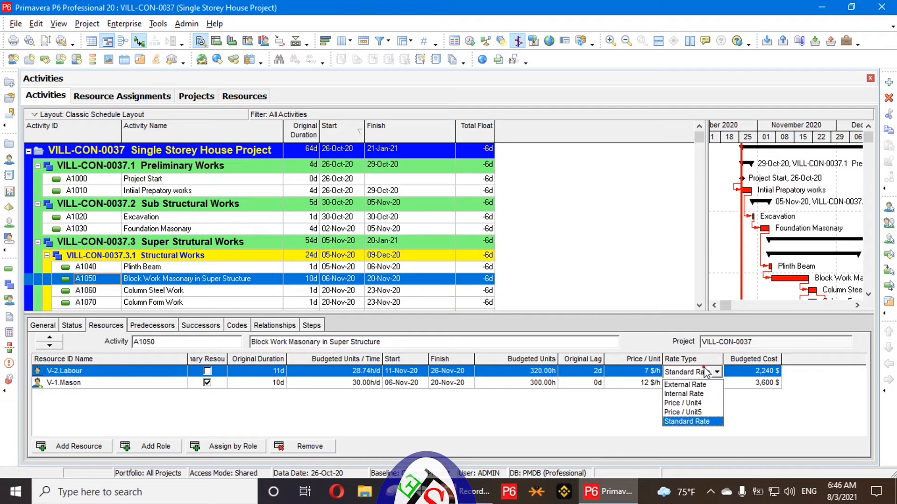
{"action": "left_click", "coordinate": [703, 386]}
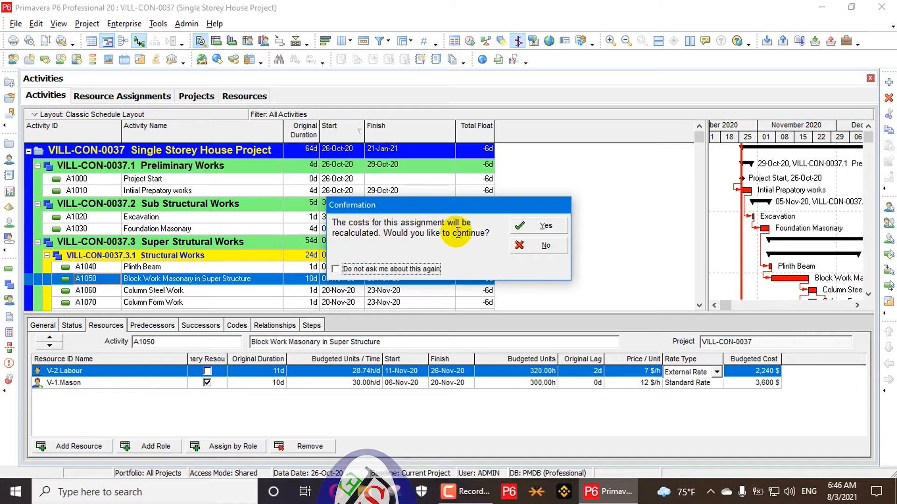
{"action": "left_click", "coordinate": [545, 225]}
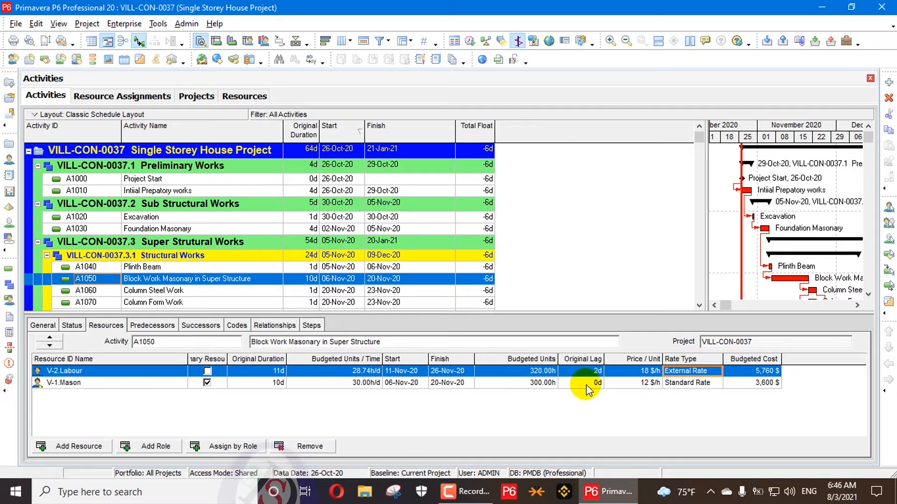
Step: Switch the Labour assignment's rate type to Internal Rate and back to External Rate, accepting the cost recalculation each time
{"action": "left_click", "coordinate": [719, 372]}
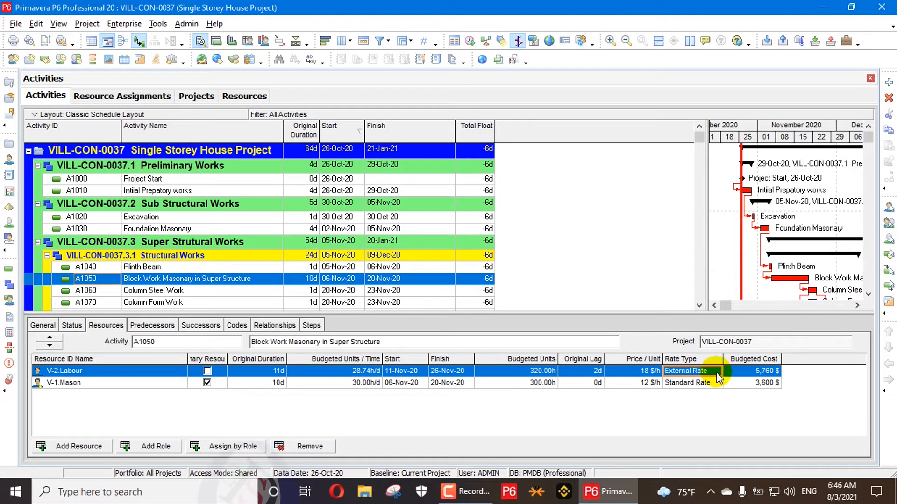
{"action": "left_click", "coordinate": [716, 372]}
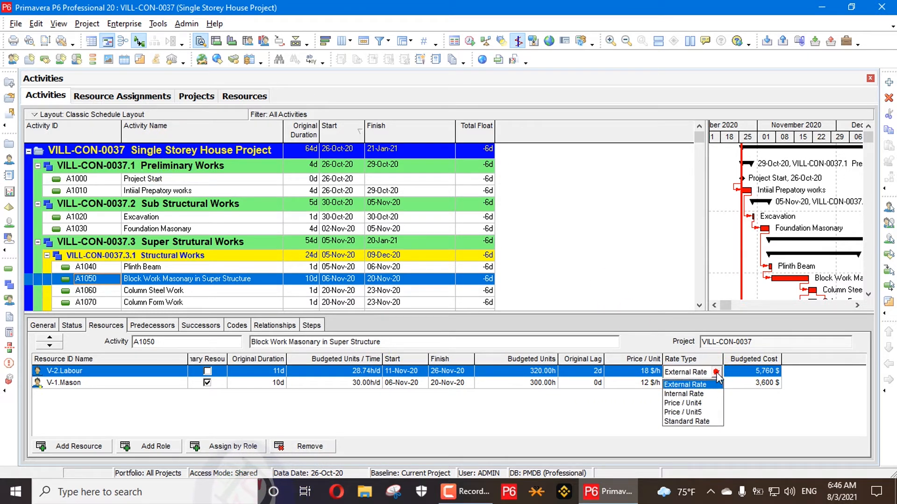
{"action": "left_click", "coordinate": [703, 394]}
{"action": "left_click", "coordinate": [526, 225]}
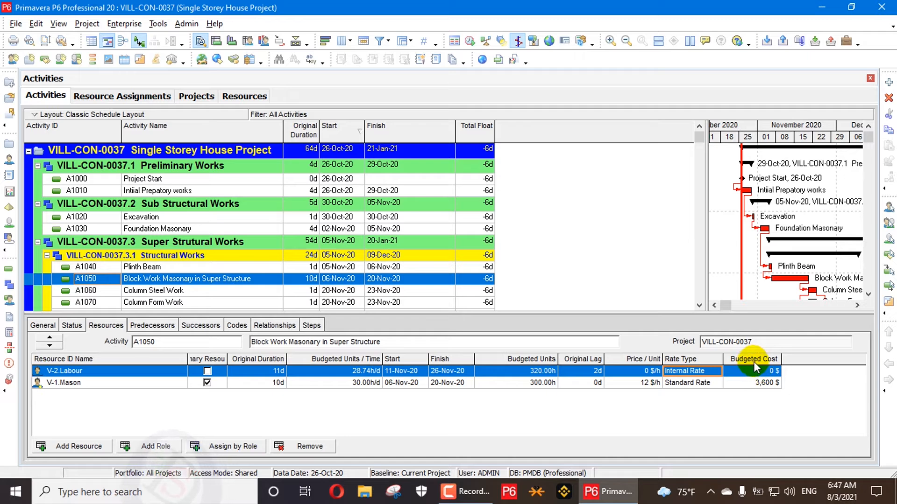
{"action": "left_click", "coordinate": [690, 373]}
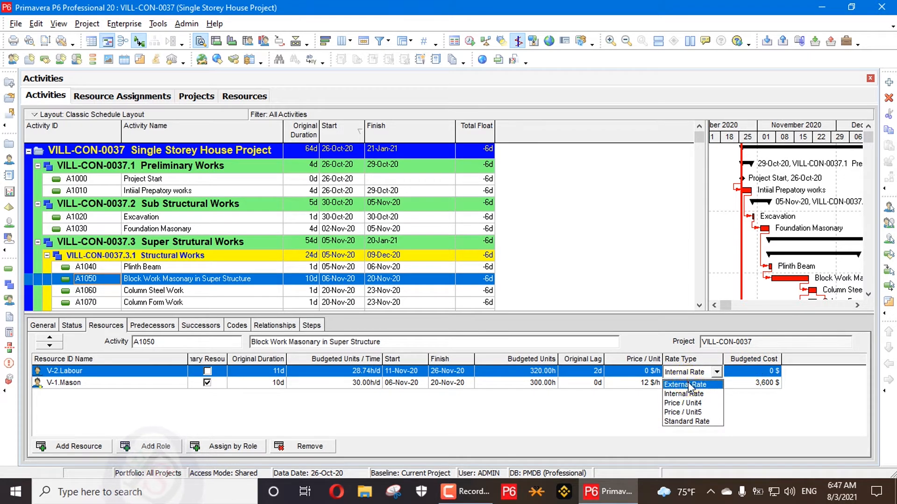
{"action": "left_click", "coordinate": [689, 385]}
{"action": "left_click", "coordinate": [531, 229]}
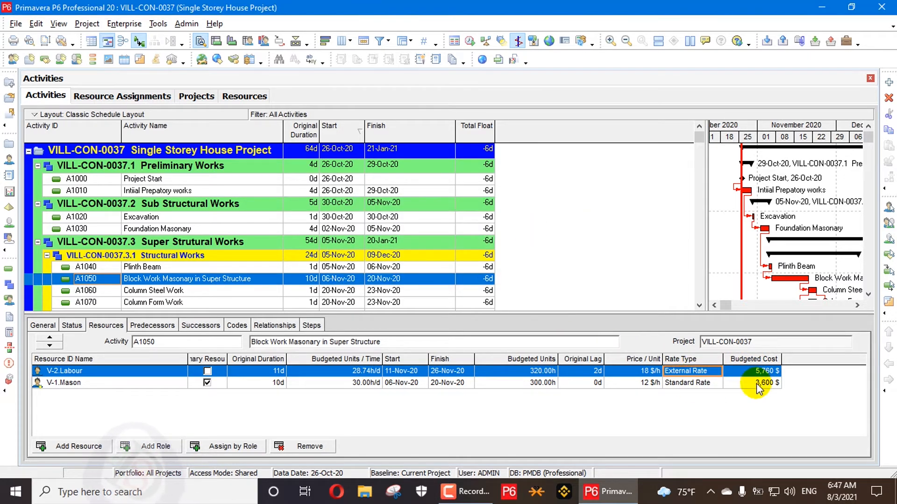
Step: Assign the Carpenter resource to activity A1050, Block Work Masonary in Super Structure
{"action": "left_click", "coordinate": [82, 449]}
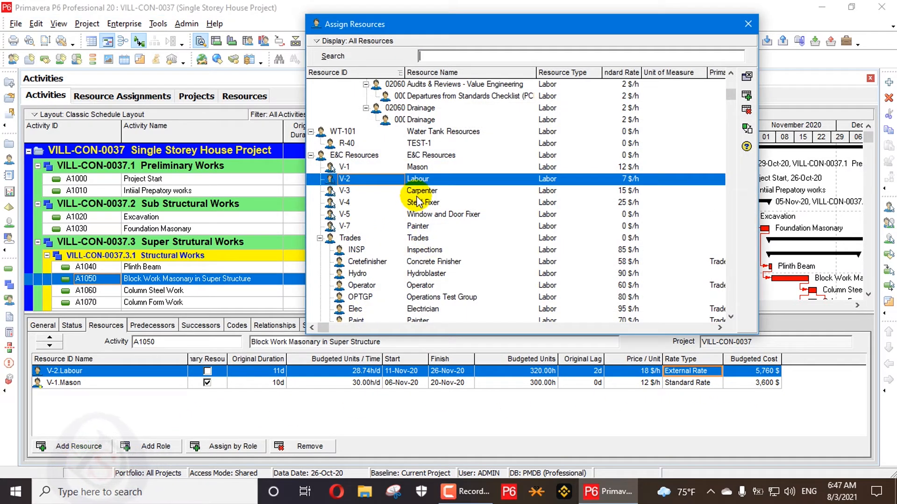
{"action": "left_click", "coordinate": [419, 191]}
{"action": "double_click", "coordinate": [419, 190]}
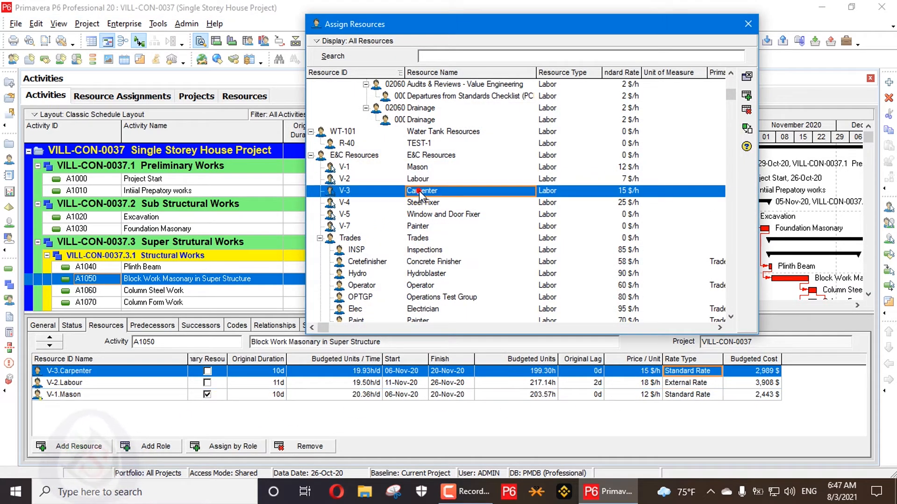
{"action": "left_click", "coordinate": [748, 23]}
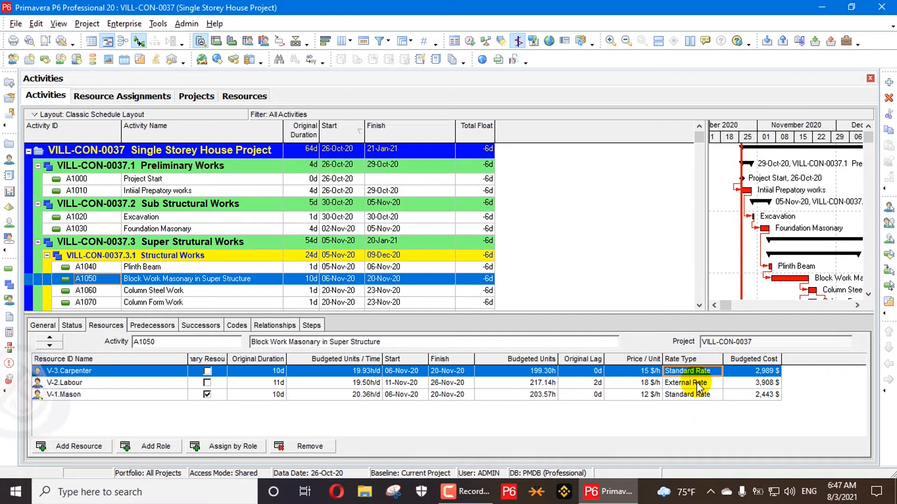
Step: Set the Single Storey House Project's default rate type for new assignments to External Rate
{"action": "left_click", "coordinate": [195, 96]}
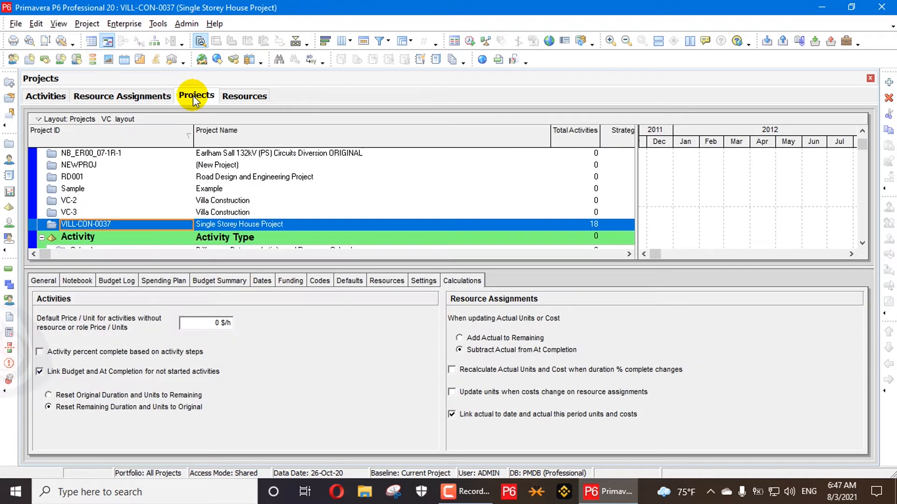
{"action": "left_click", "coordinate": [395, 282]}
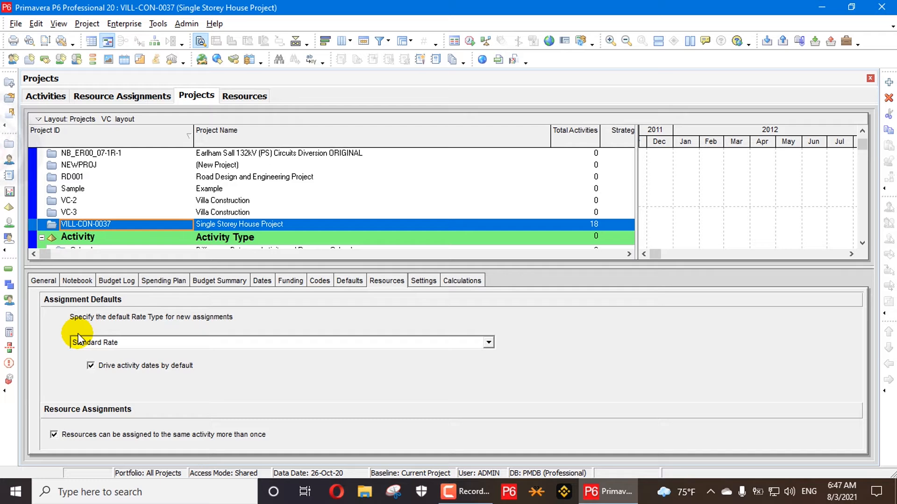
{"action": "left_click", "coordinate": [279, 346]}
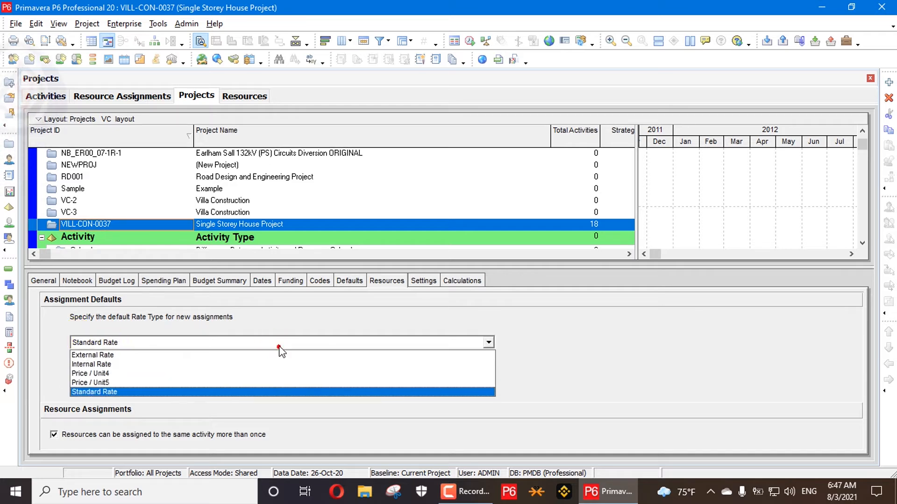
{"action": "left_click", "coordinate": [146, 356]}
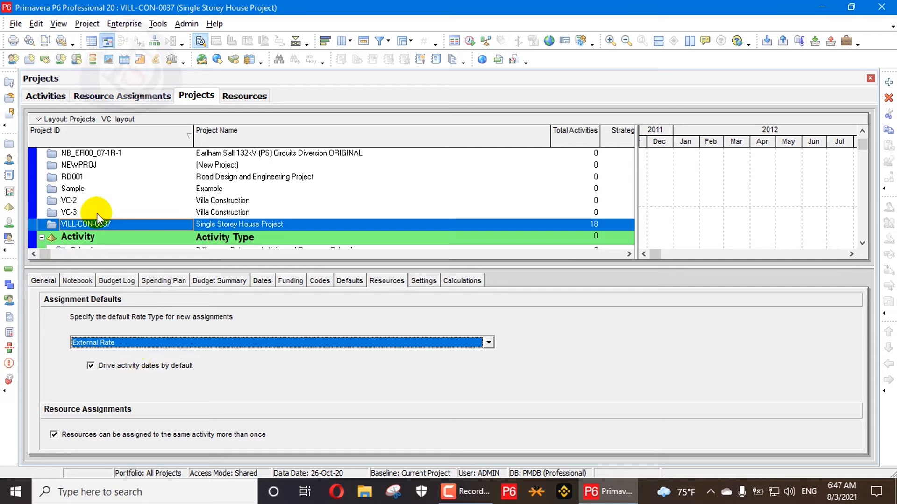
Step: Assign the Steel Fixer resource to activity A1050 in the project activities
{"action": "left_click", "coordinate": [60, 94]}
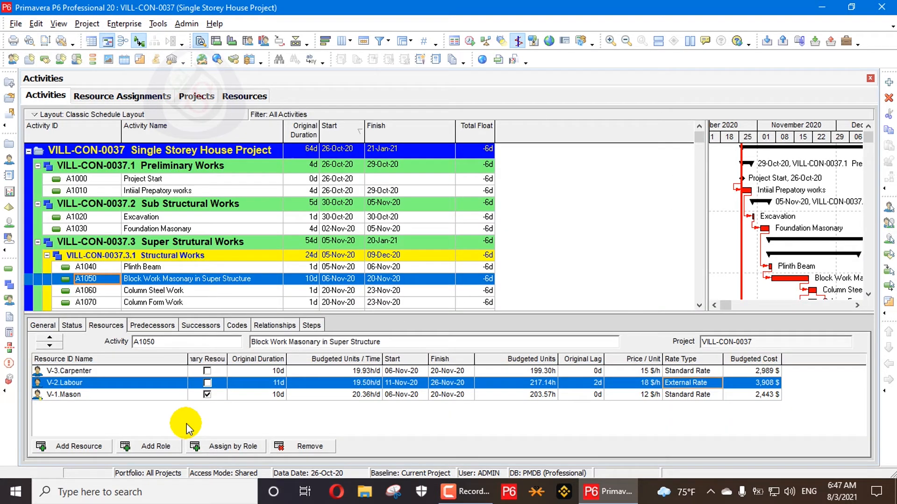
{"action": "left_click", "coordinate": [77, 445]}
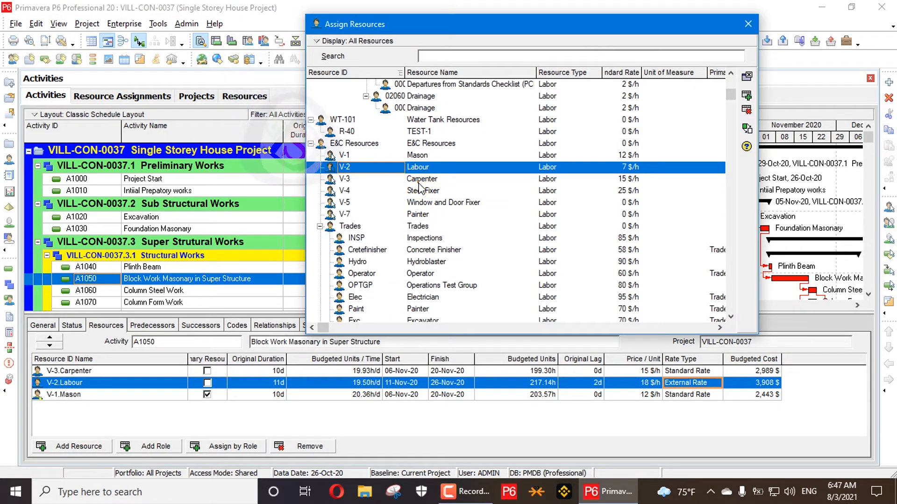
{"action": "double_click", "coordinate": [429, 190]}
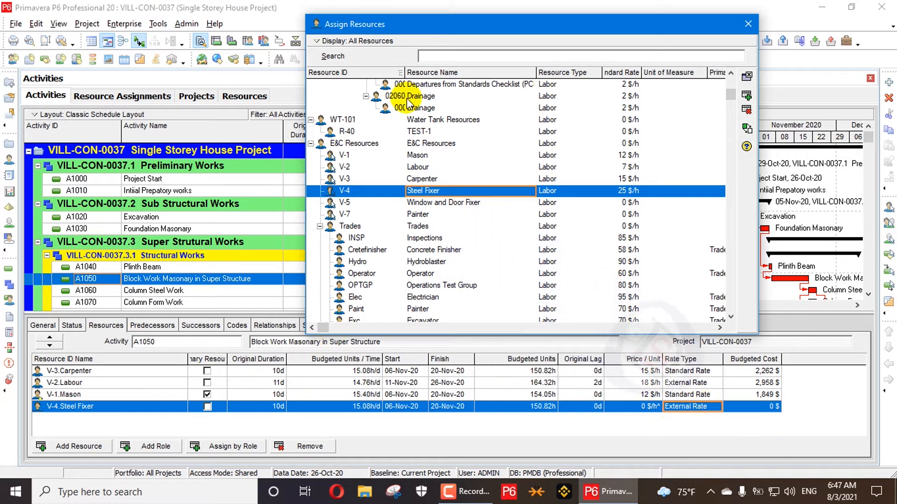
{"action": "left_click", "coordinate": [745, 25]}
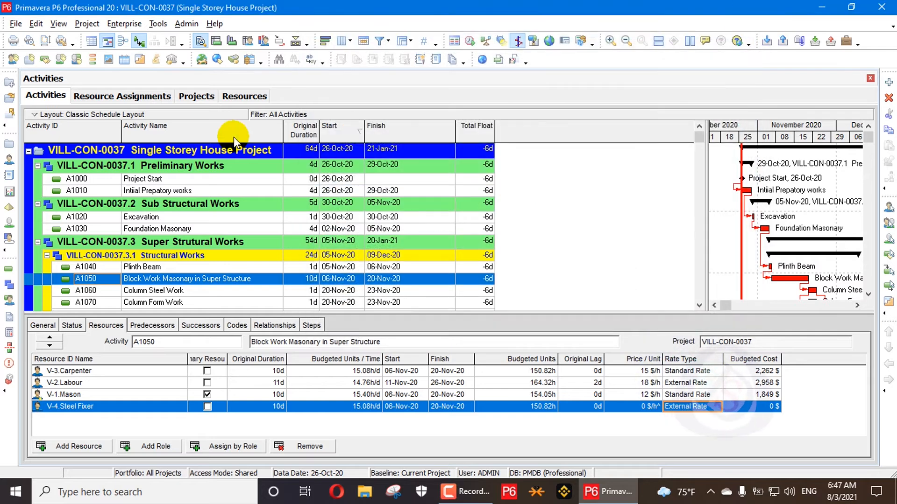
Step: Set the project's default rate type for new assignments back to Standard Rate
{"action": "left_click", "coordinate": [196, 97]}
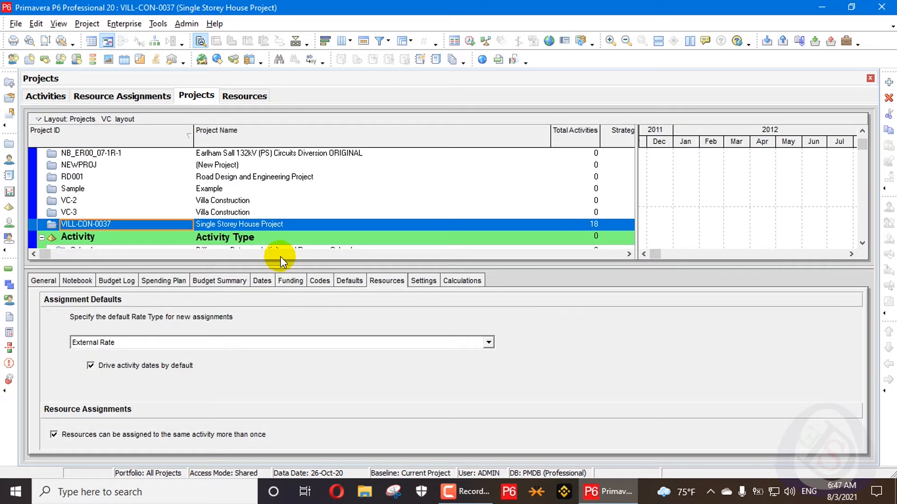
{"action": "left_click", "coordinate": [209, 342]}
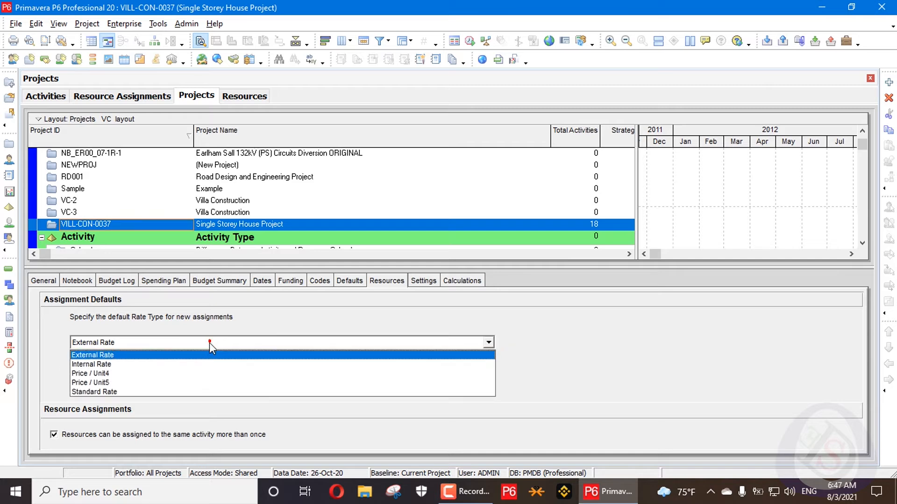
{"action": "left_click", "coordinate": [128, 391]}
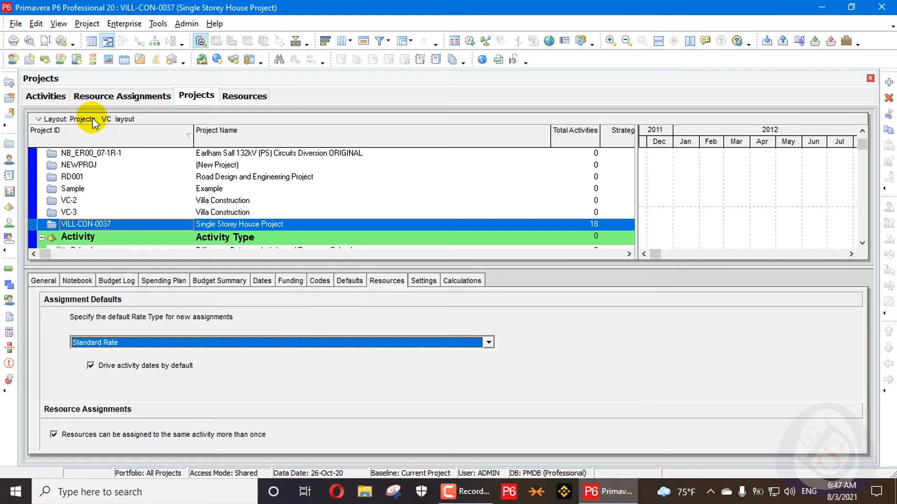
Step: Change the rate type of A1050's Labour assignment to Internal Rate and accept the cost recalculation
{"action": "left_click", "coordinate": [47, 95]}
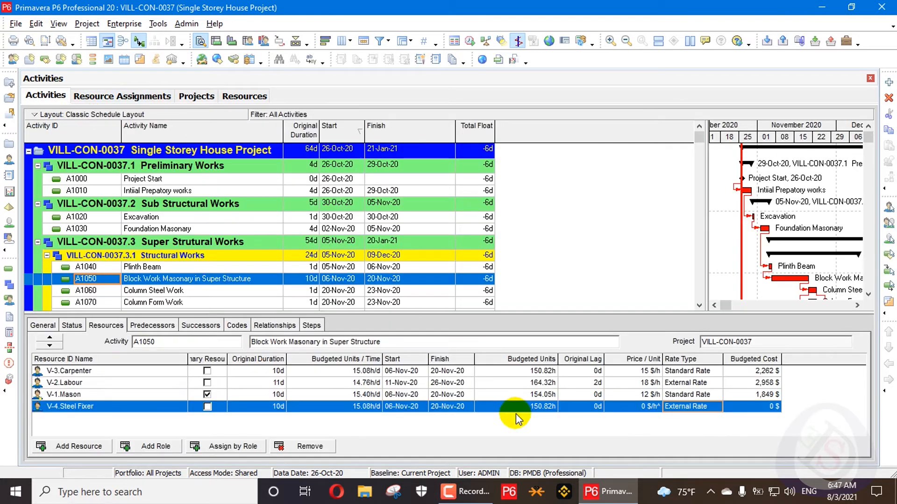
{"action": "left_click", "coordinate": [698, 384]}
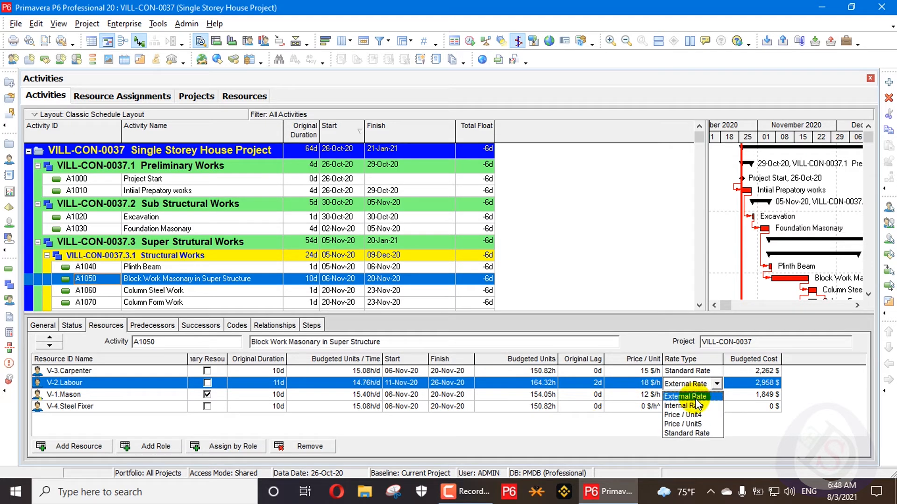
{"action": "left_click", "coordinate": [695, 406]}
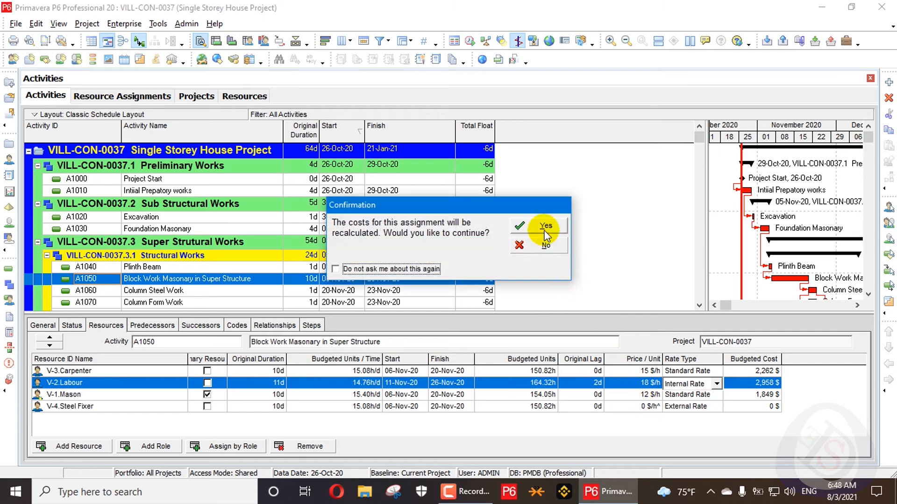
{"action": "left_click", "coordinate": [545, 228]}
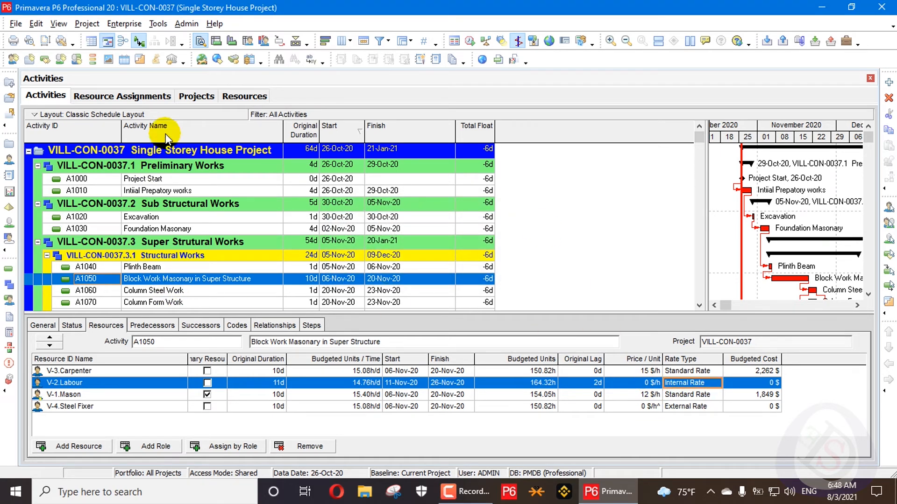
Step: Set the project's default price per unit for activities without resource or role prices to 50 $/h
{"action": "left_click", "coordinate": [215, 97]}
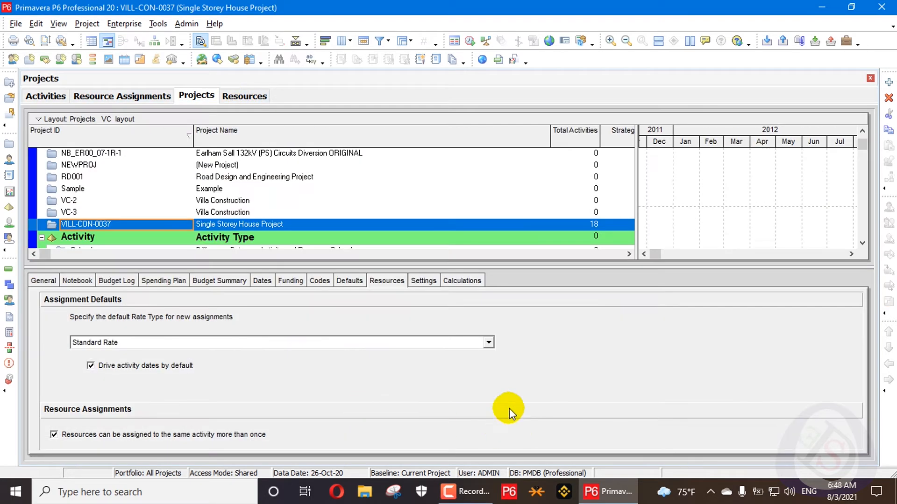
{"action": "left_click", "coordinate": [460, 281]}
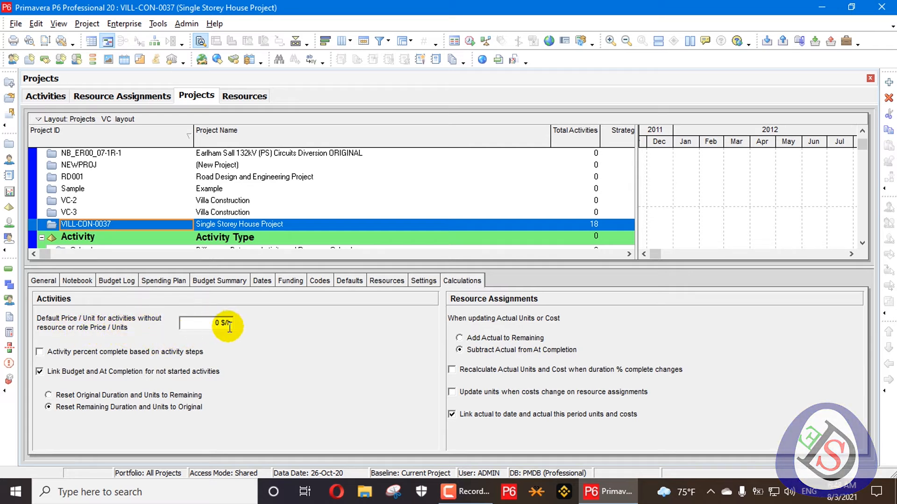
{"action": "left_click", "coordinate": [212, 322]}
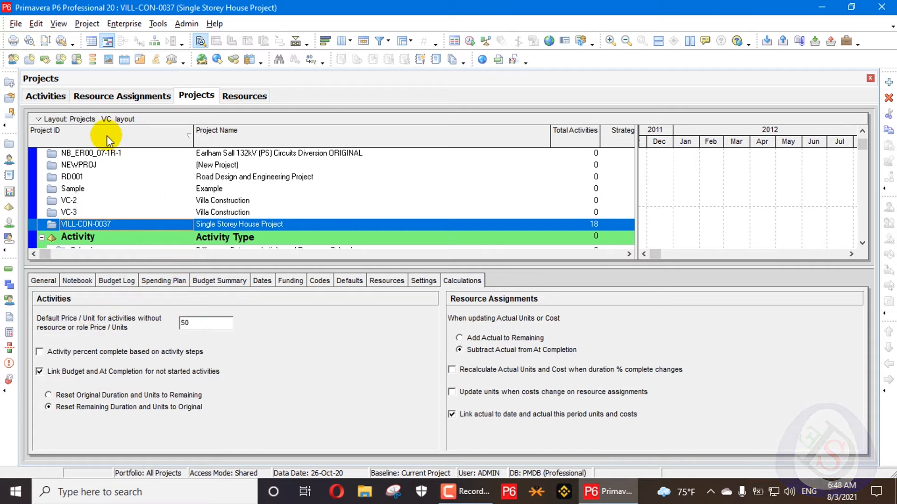
Step: Switch A1050's Labour assignment to External Rate and back to Internal Rate, accepting the cost recalculation each time
{"action": "left_click", "coordinate": [29, 96]}
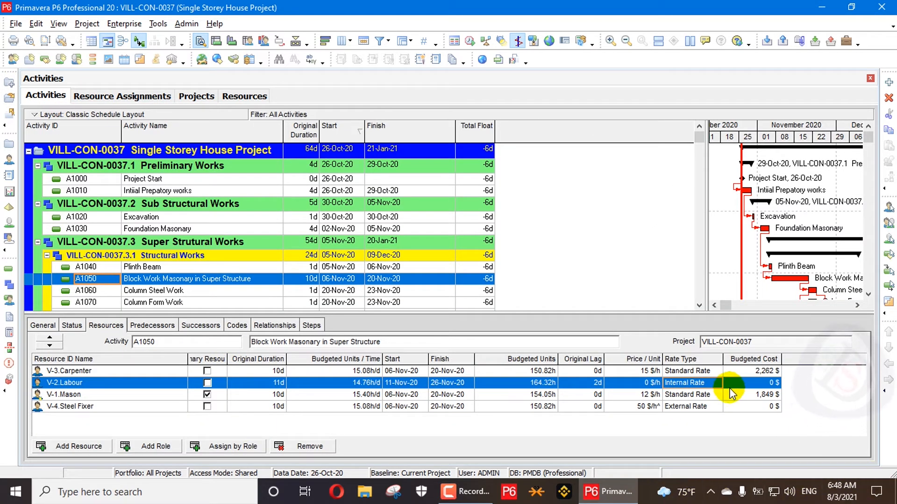
{"action": "left_click", "coordinate": [714, 383]}
{"action": "left_click", "coordinate": [708, 392]}
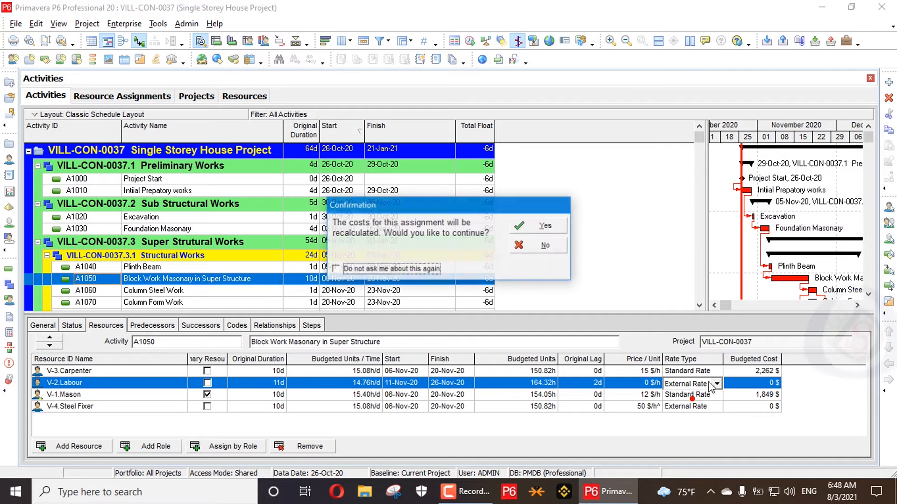
{"action": "left_click", "coordinate": [542, 227]}
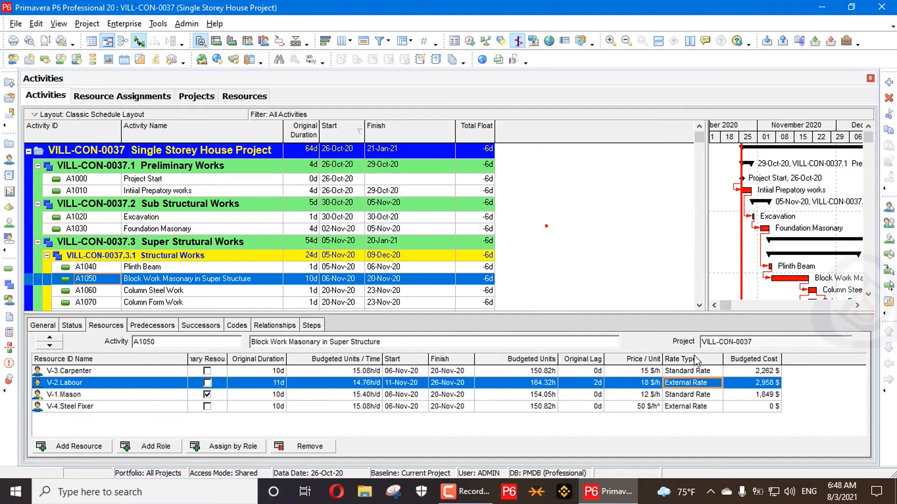
{"action": "left_click", "coordinate": [714, 384]}
{"action": "left_click", "coordinate": [692, 410]}
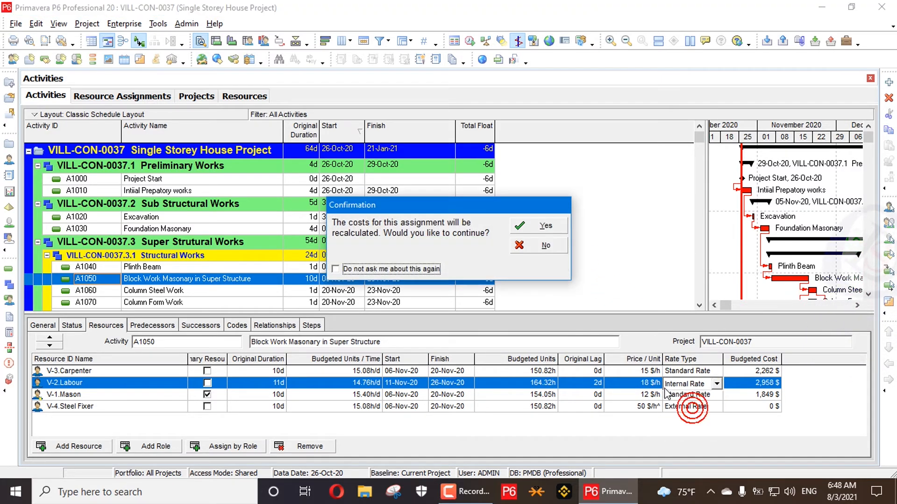
{"action": "left_click", "coordinate": [544, 226]}
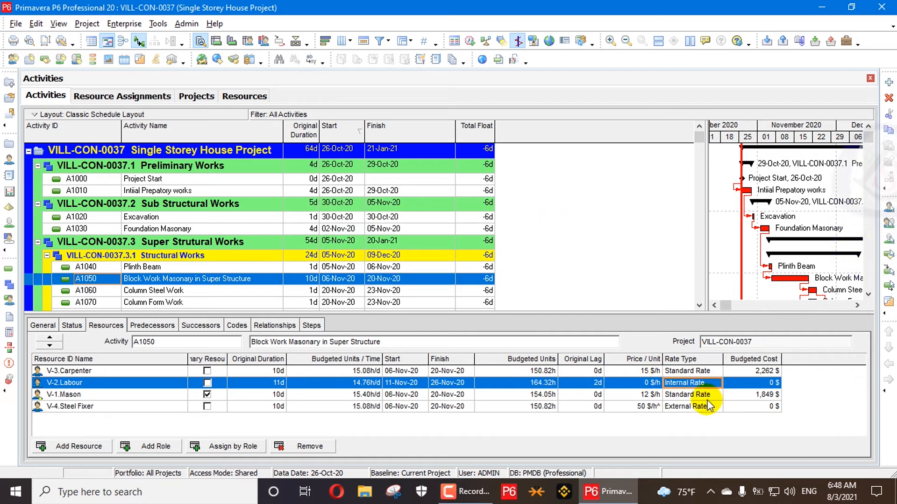
Step: Change the rate type of the Mason assignment on A1050 to Internal Rate and accept the cost recalculation
{"action": "left_click", "coordinate": [694, 398]}
{"action": "left_click", "coordinate": [694, 398]}
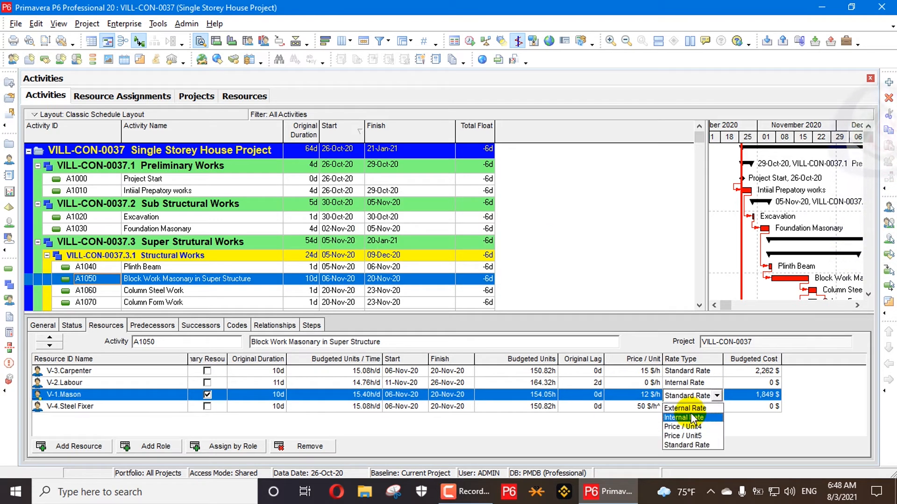
{"action": "left_click", "coordinate": [693, 420]}
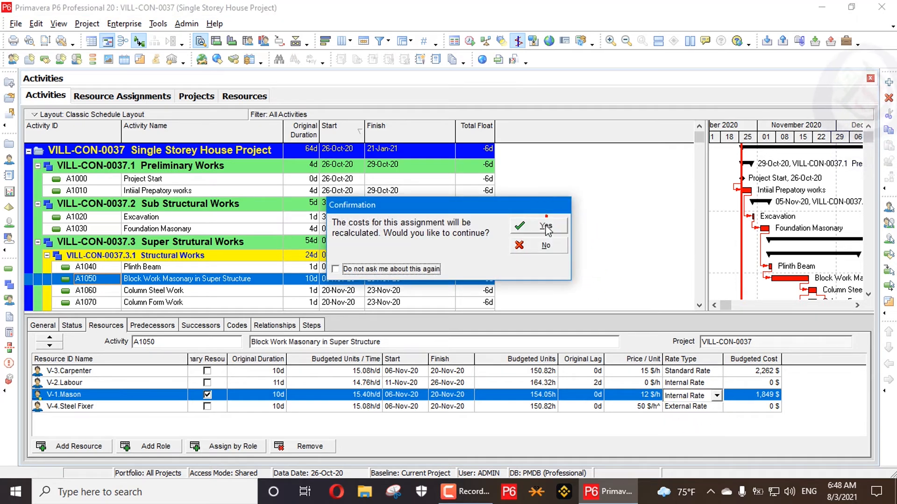
{"action": "left_click", "coordinate": [545, 226]}
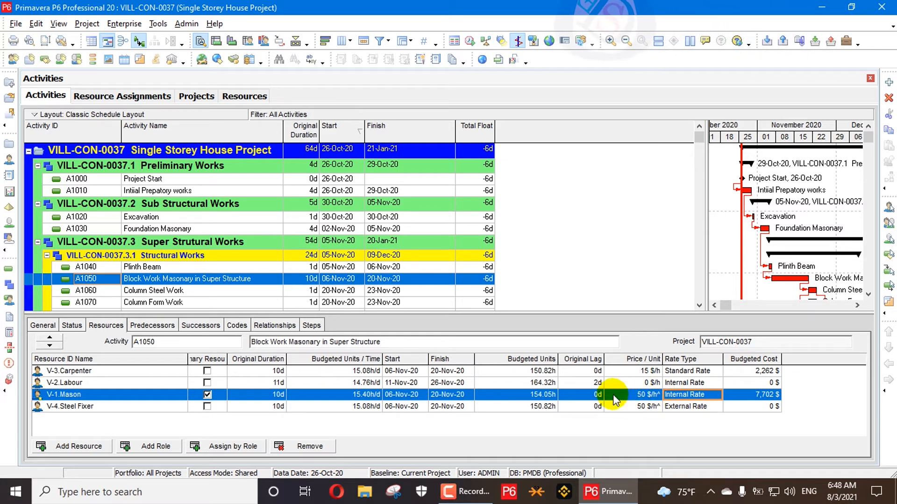
Step: Compare Mason's external, internal and standard rates in the resource's units and prices with its assignment on A1050
{"action": "left_click", "coordinate": [70, 384]}
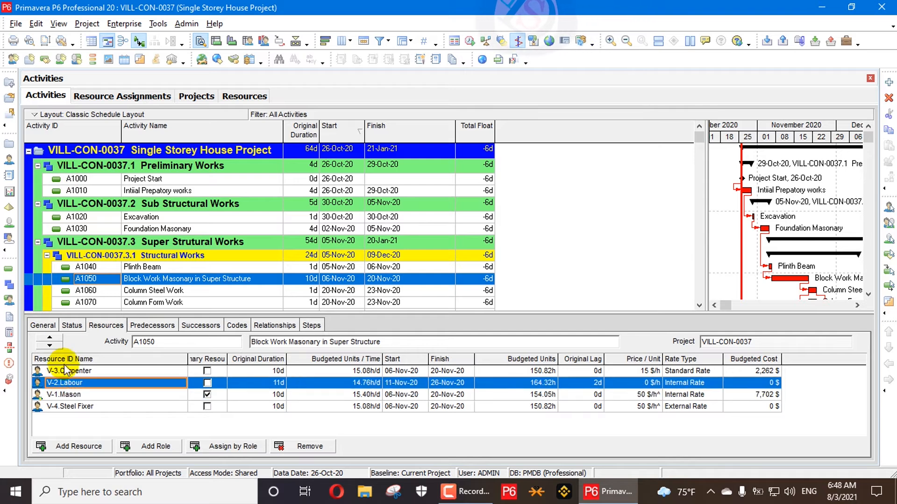
{"action": "left_click", "coordinate": [61, 395]}
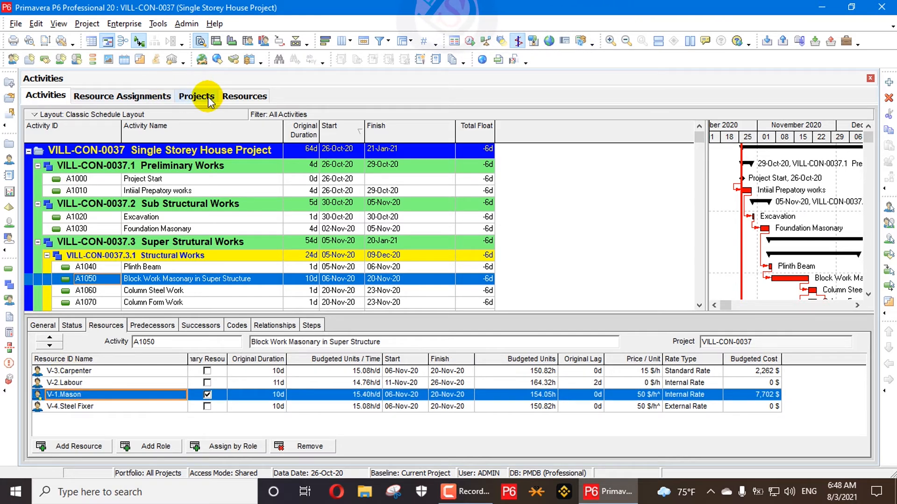
{"action": "left_click", "coordinate": [244, 96]}
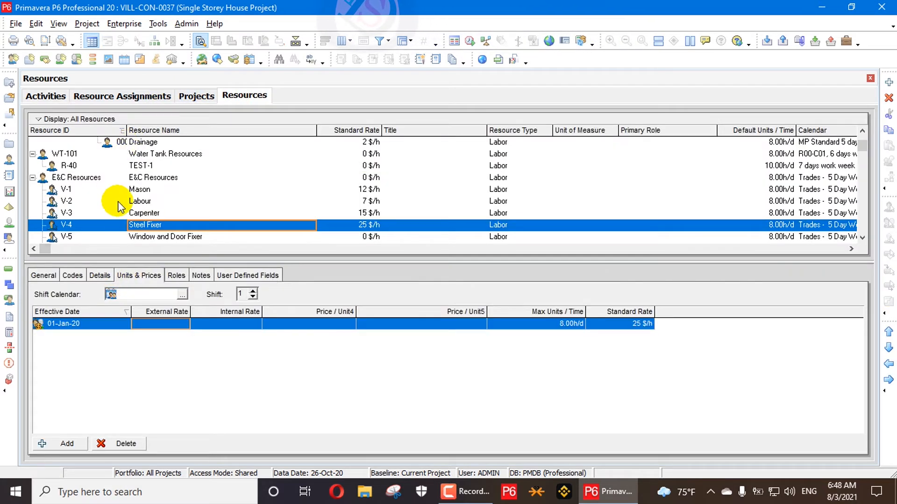
{"action": "left_click", "coordinate": [105, 189]}
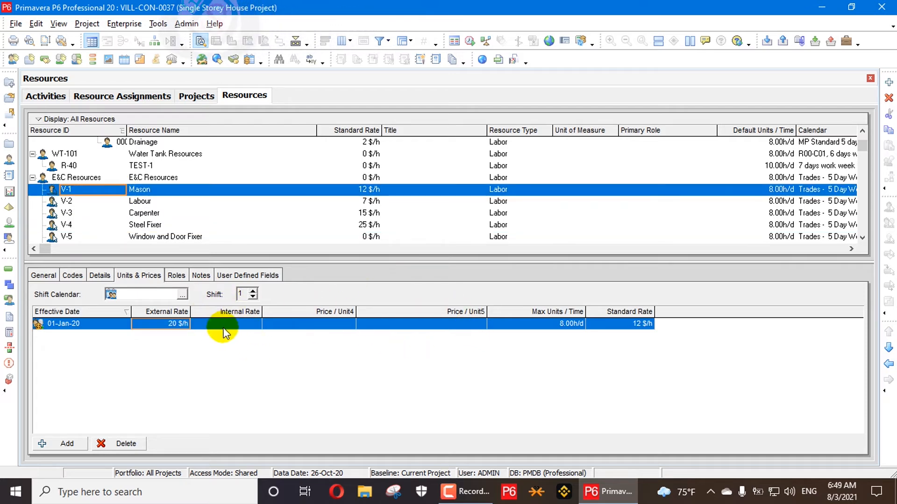
{"action": "left_click", "coordinate": [38, 97]}
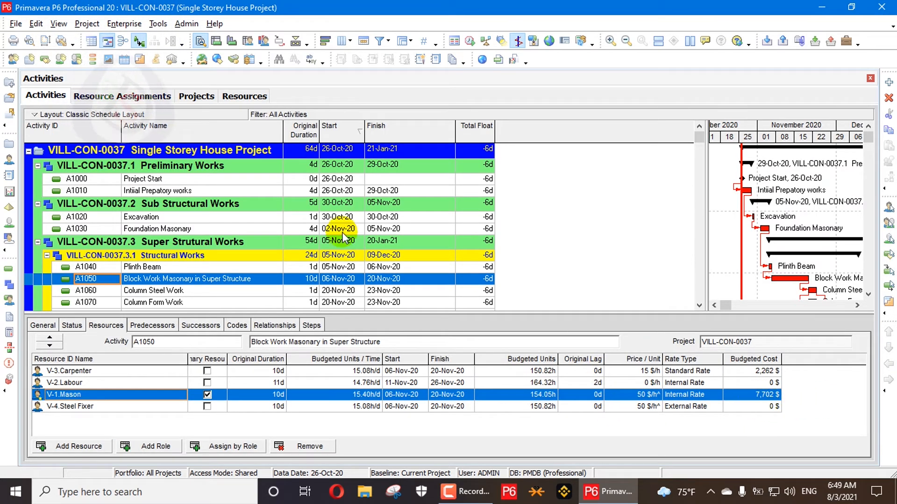
{"action": "left_click", "coordinate": [262, 95]}
{"action": "left_click", "coordinate": [177, 325]}
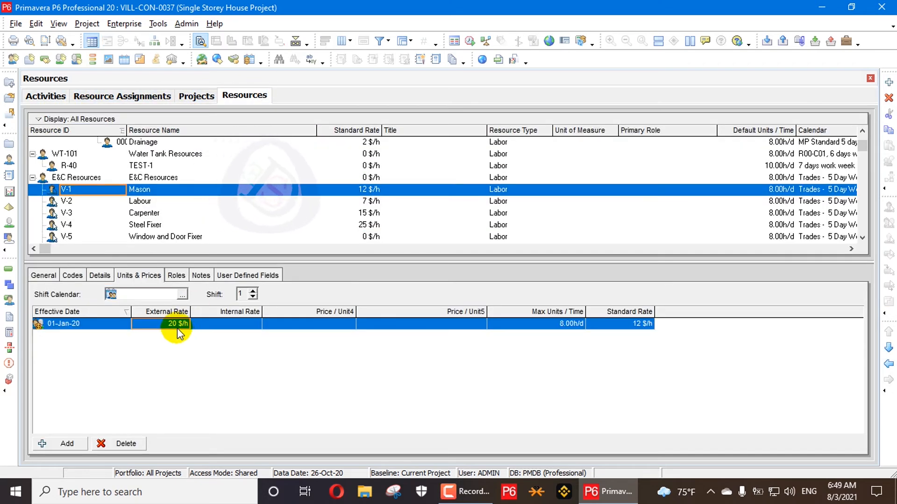
Step: Set the Mason resource's internal rate to 25 $/h for the 01-Jan-20 effective date
{"action": "left_click", "coordinate": [226, 323]}
{"action": "type", "text": "2"}
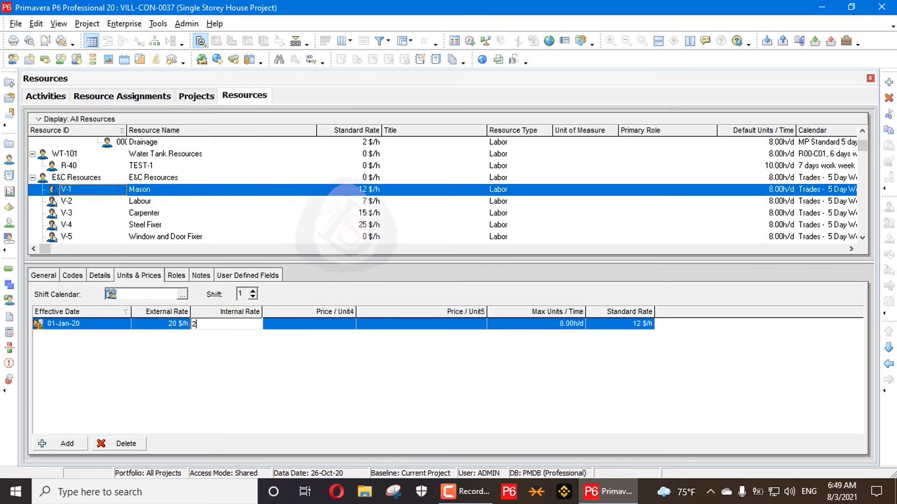
{"action": "type", "text": "5 $/h"}
{"action": "key", "text": "Return"}
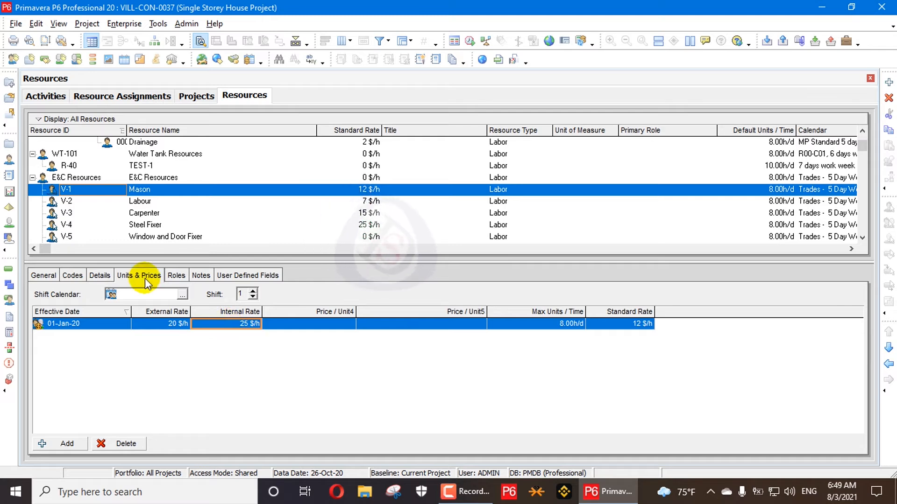
Step: Recalculate the project's assignment costs from the activities view, with the overtime factor synchronized
{"action": "left_click", "coordinate": [47, 96]}
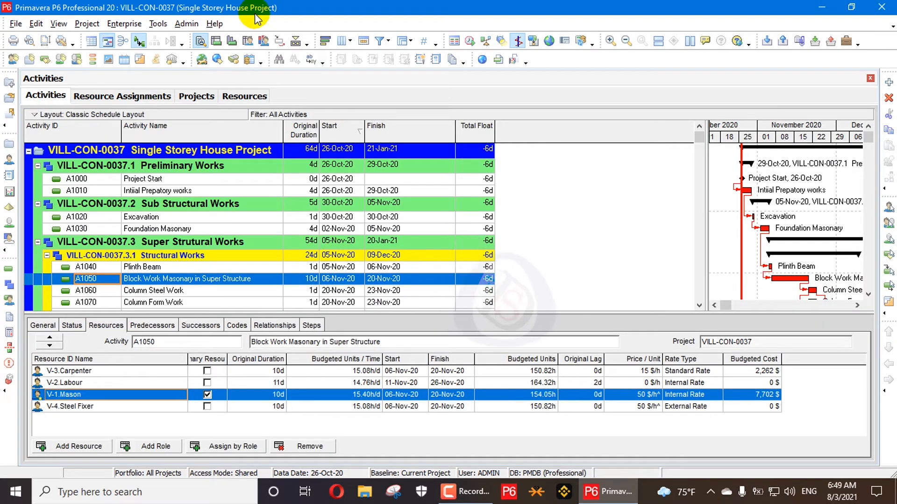
{"action": "left_click", "coordinate": [158, 24]}
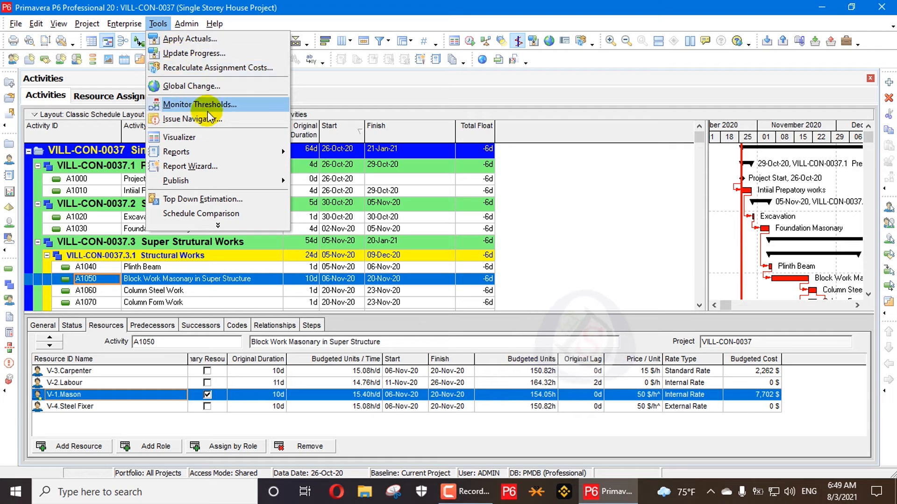
{"action": "left_click", "coordinate": [217, 67]}
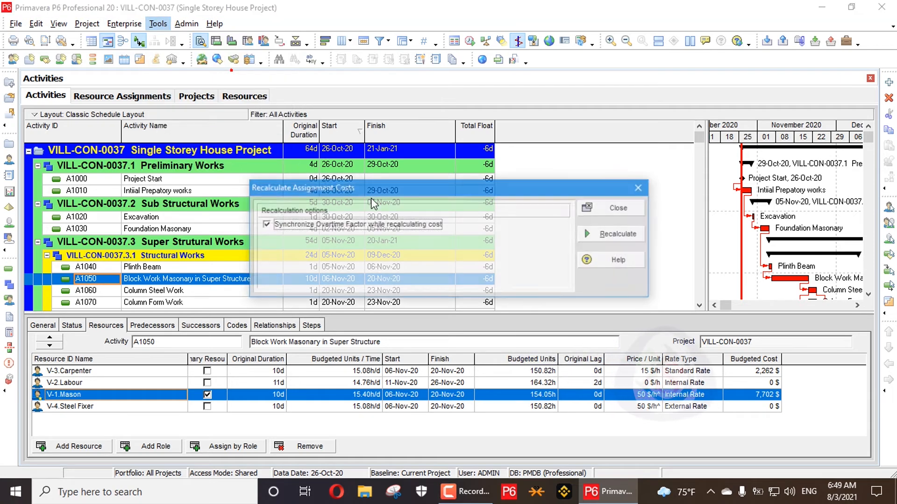
{"action": "left_click", "coordinate": [598, 234]}
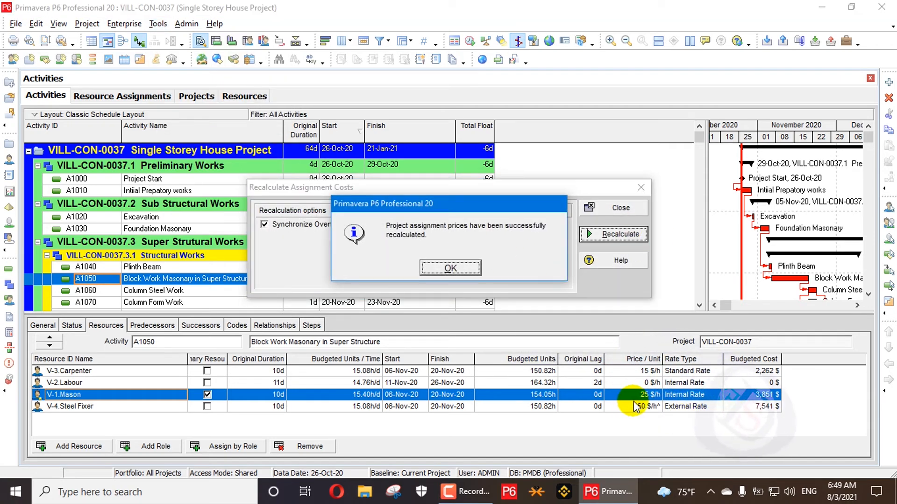
{"action": "left_click", "coordinate": [474, 268]}
{"action": "left_click", "coordinate": [703, 406]}
{"action": "left_click", "coordinate": [708, 404]}
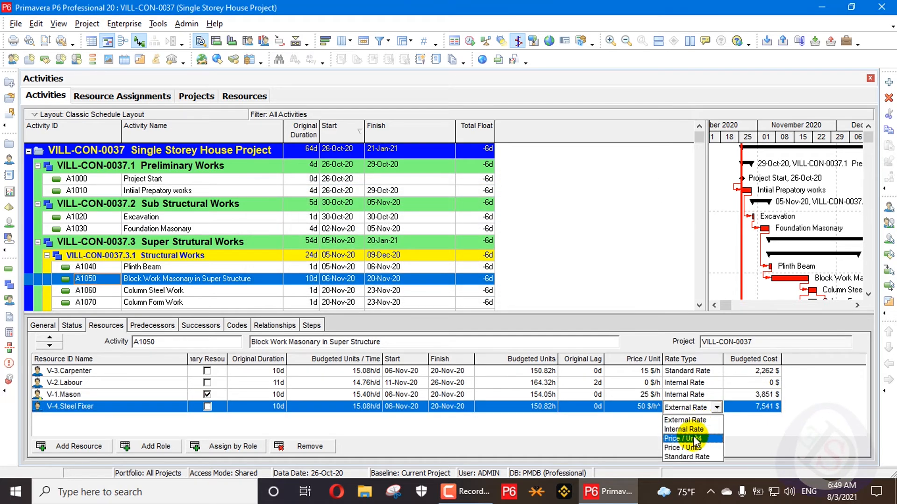
{"action": "left_click", "coordinate": [640, 412]}
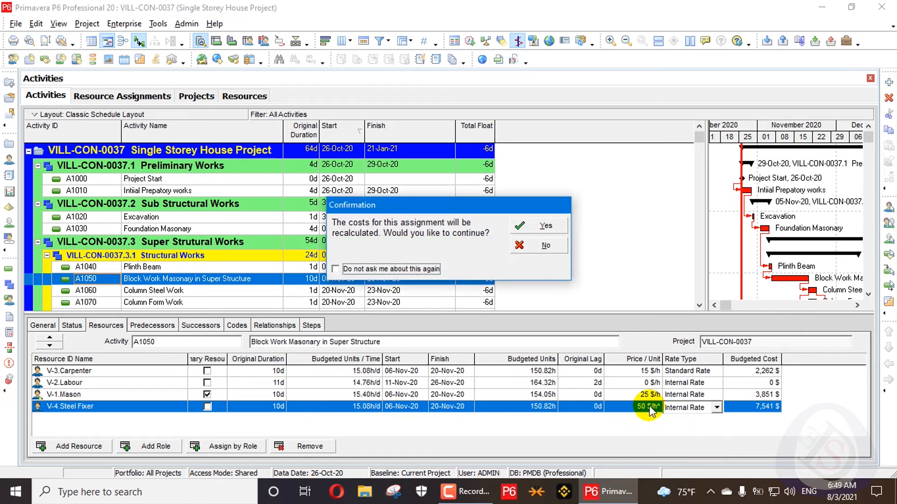
{"action": "left_click", "coordinate": [538, 250]}
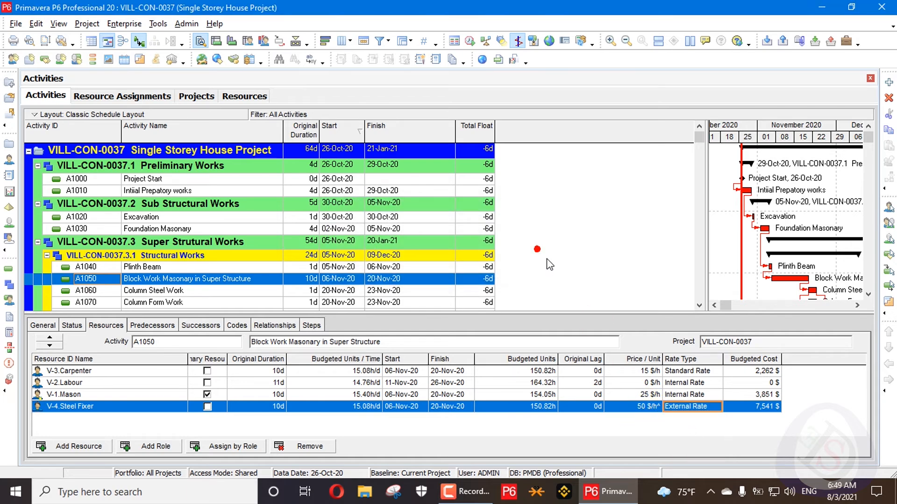
Step: Change the rate type of the Steel Fixer assignment on A1050 to Standard Rate and accept the cost recalculation
{"action": "left_click", "coordinate": [673, 407]}
{"action": "left_click", "coordinate": [679, 420]}
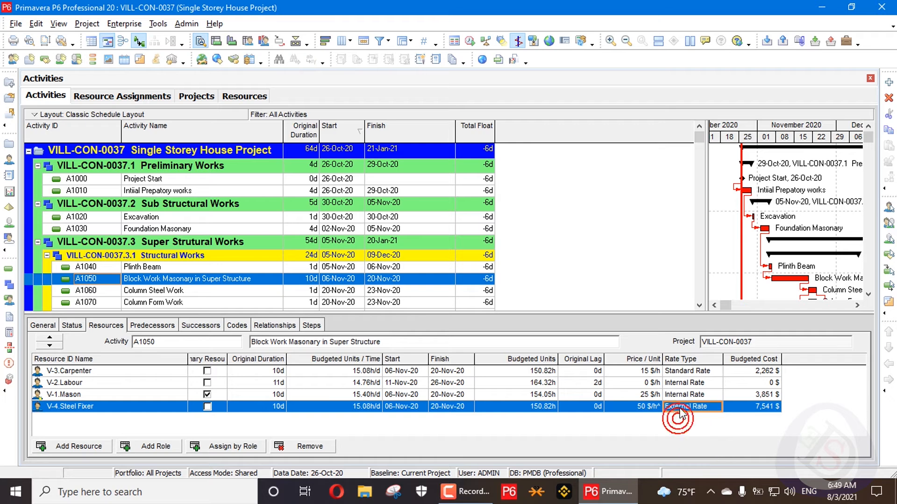
{"action": "left_click", "coordinate": [684, 406]}
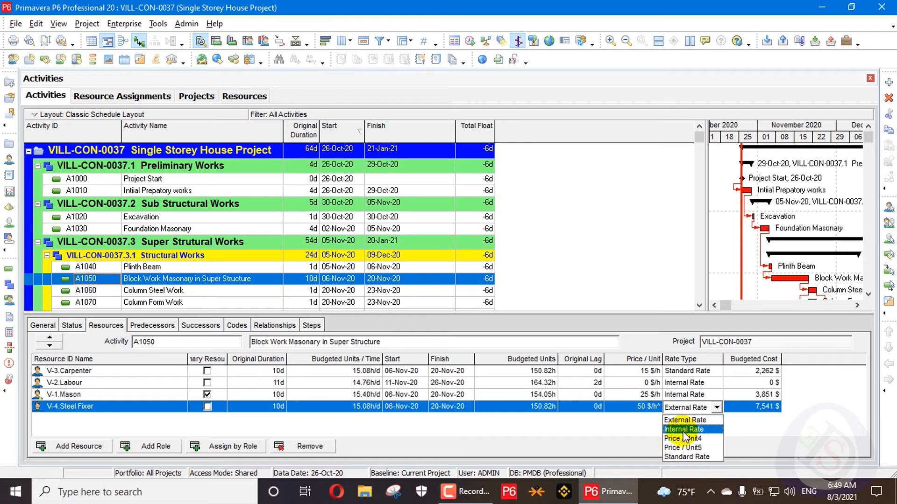
{"action": "left_click", "coordinate": [683, 456]}
{"action": "left_click", "coordinate": [545, 227]}
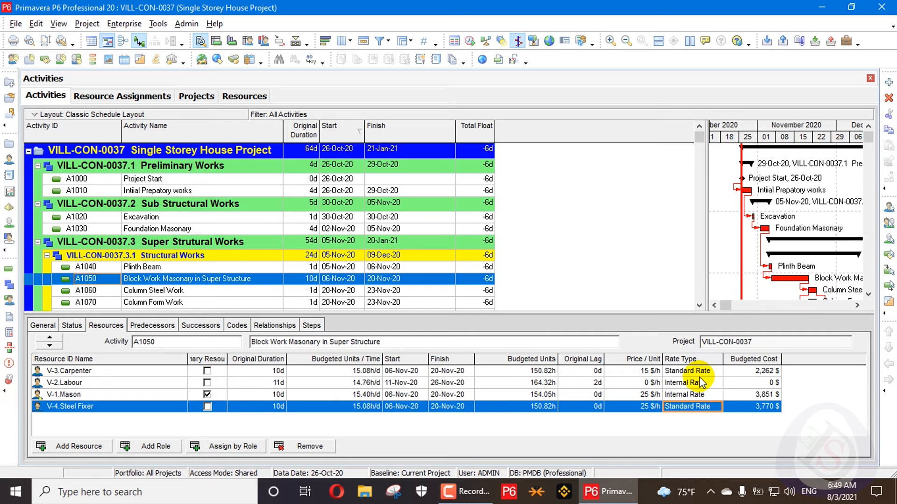
Step: Review the Single Storey House Project's default price per unit and the default rate type options for new assignments
{"action": "left_click", "coordinate": [205, 96]}
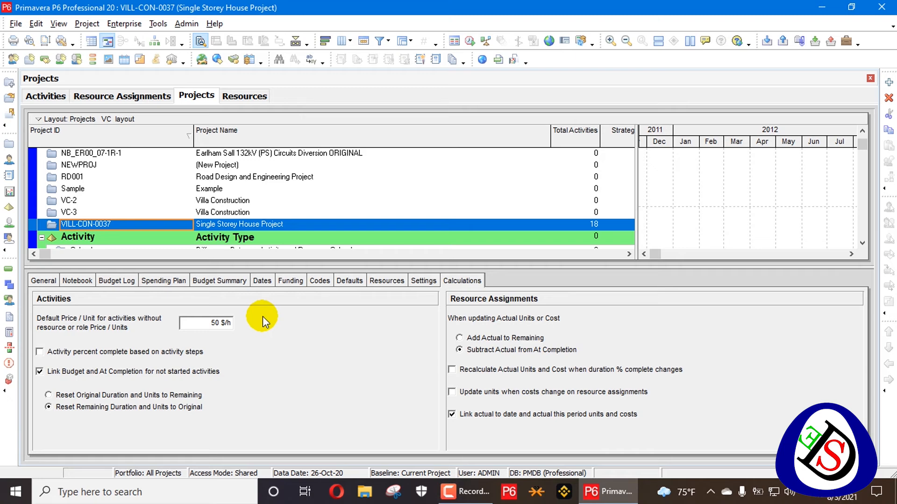
{"action": "left_click", "coordinate": [396, 280]}
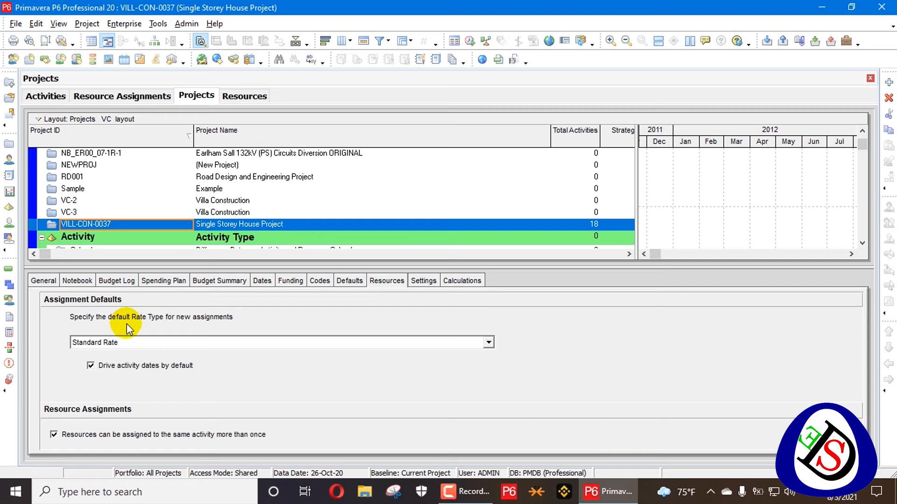
{"action": "left_click", "coordinate": [225, 343]}
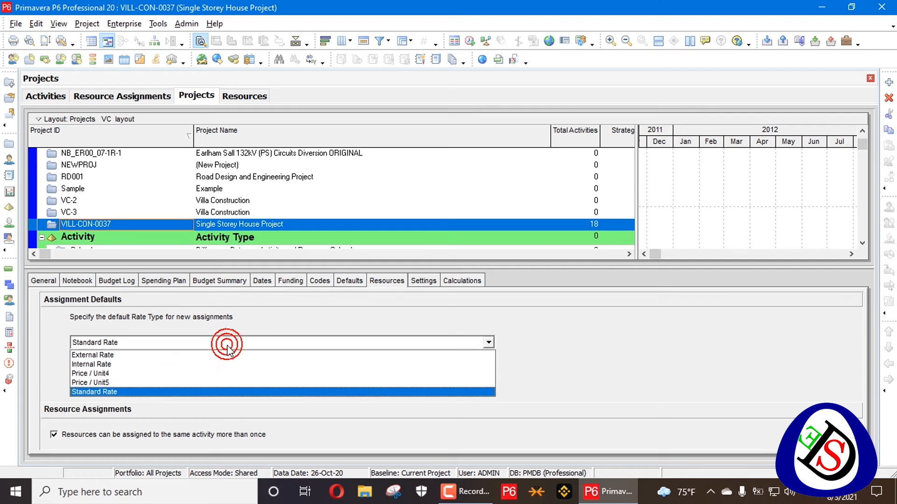
{"action": "left_click", "coordinate": [70, 124]}
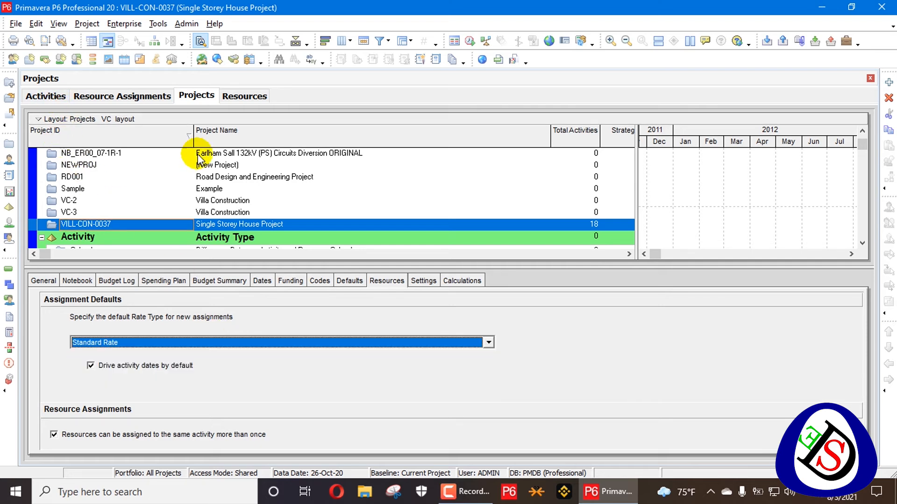
Step: Examine the Labour resource's external, internal and standard rates for each effective date
{"action": "left_click", "coordinate": [229, 97]}
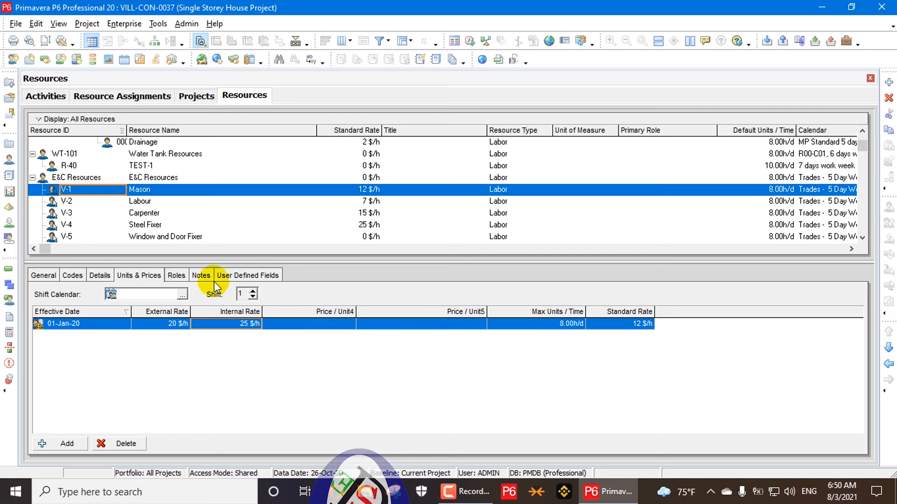
{"action": "left_click", "coordinate": [158, 200]}
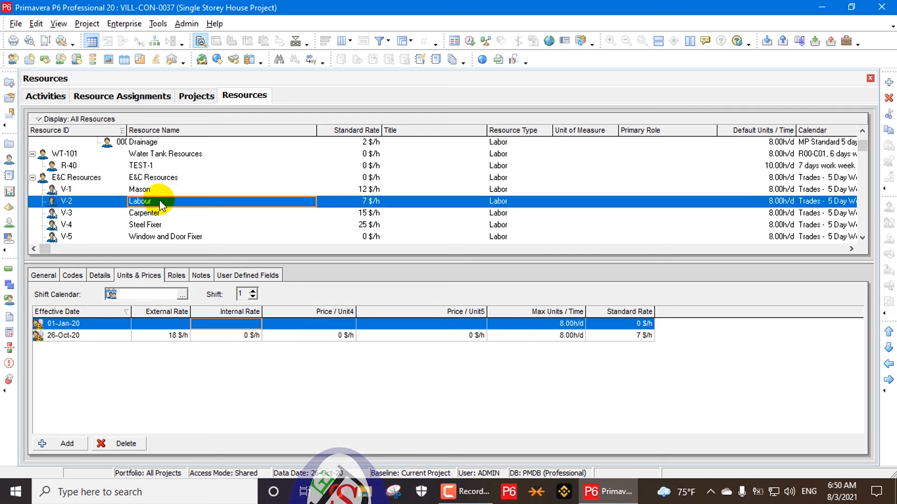